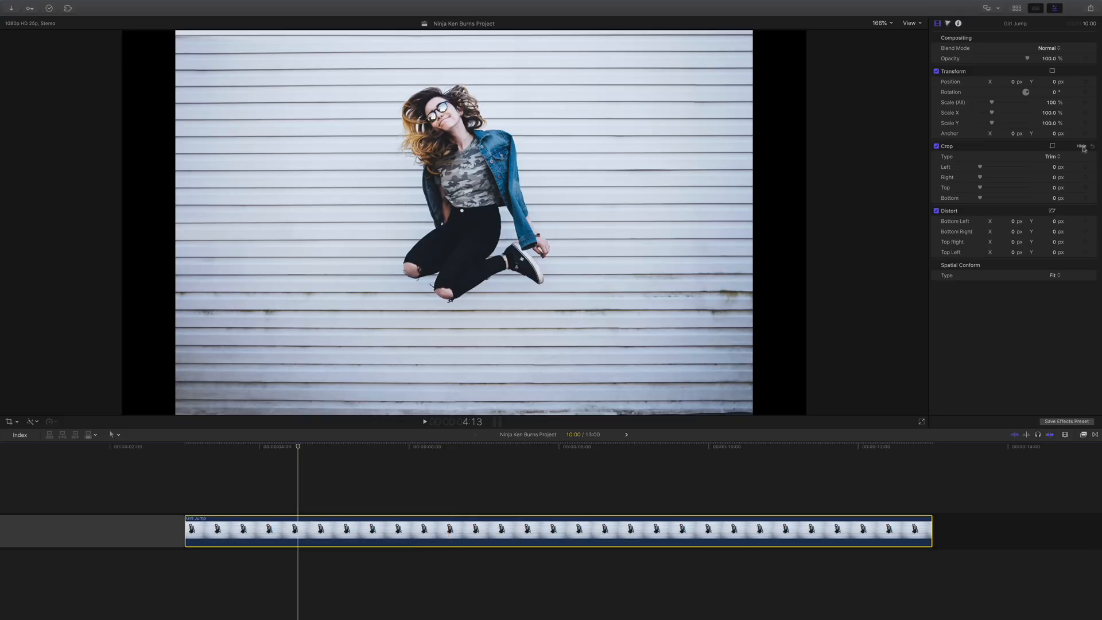
Apply a Ken Burns crop to the Girl Jump clip, with a wide start frame around the whole figure and a tight end frame around her head.
left_click(1053, 147)
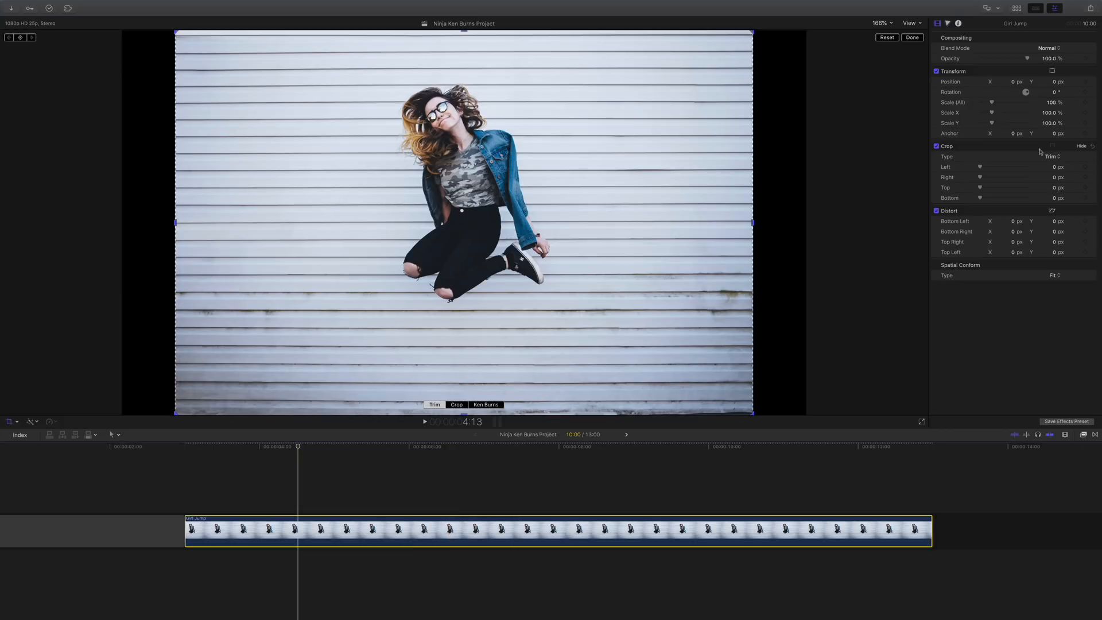
left_click(486, 405)
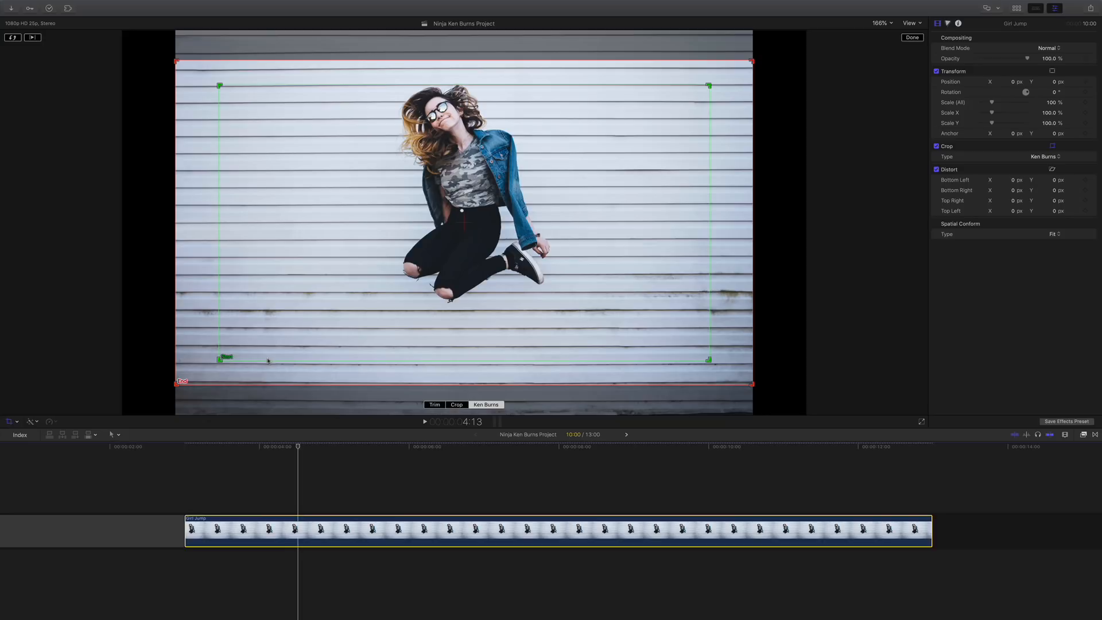
left_click_drag(175, 385, 581, 155)
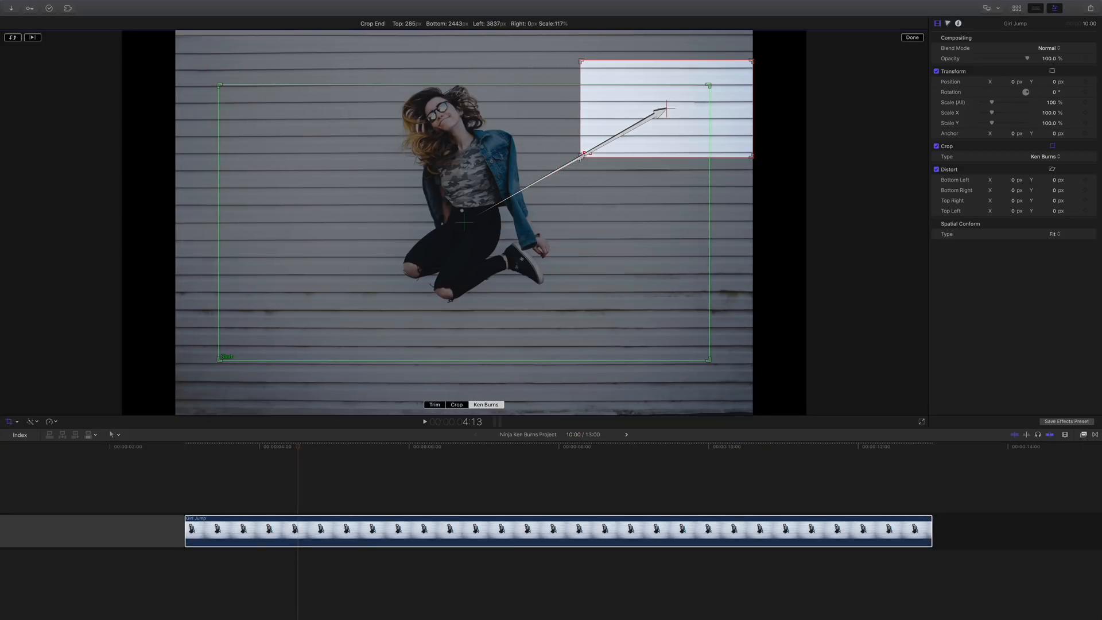
left_click_drag(673, 115, 453, 136)
left_click_drag(220, 364, 171, 382)
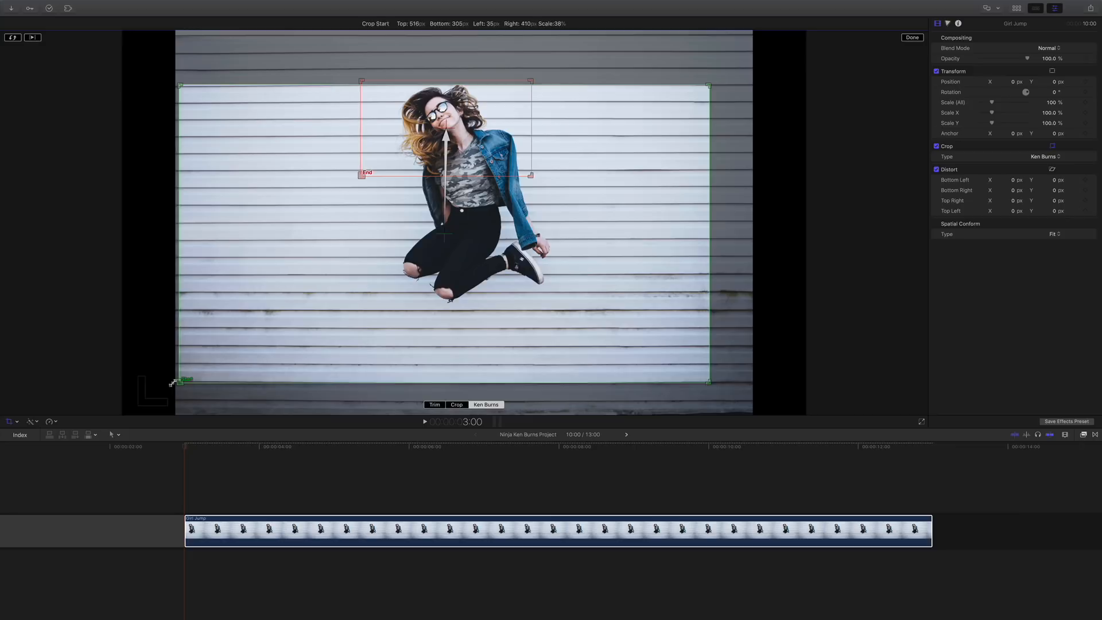
left_click_drag(473, 297, 484, 261)
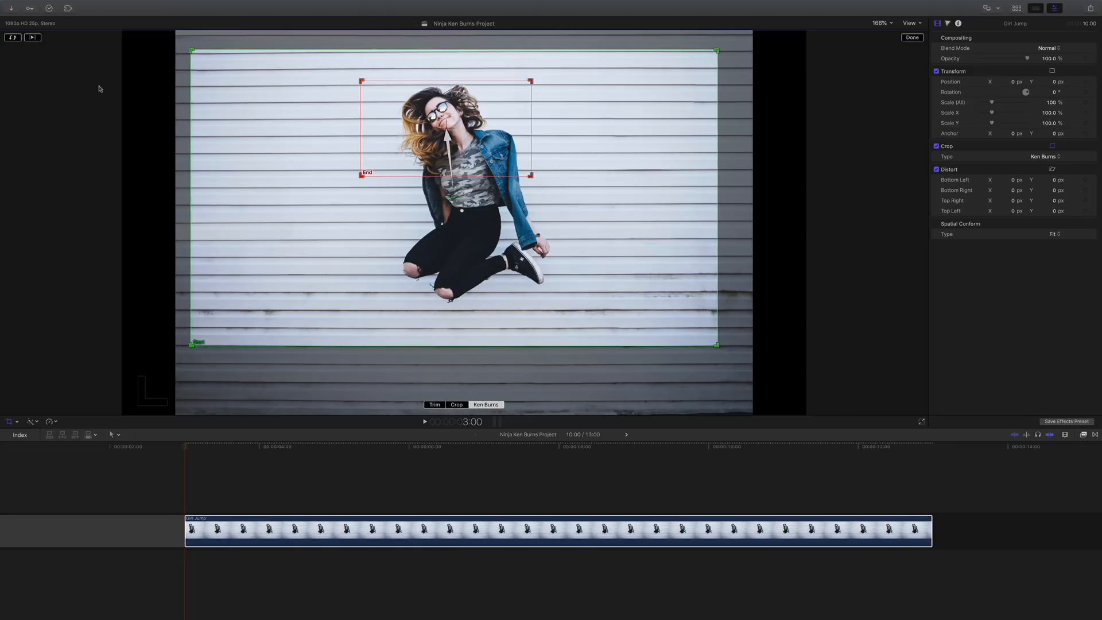
Preview the Ken Burns move, swap its start and end frames, preview the reversed move, and swap them back.
left_click(34, 38)
left_click(13, 38)
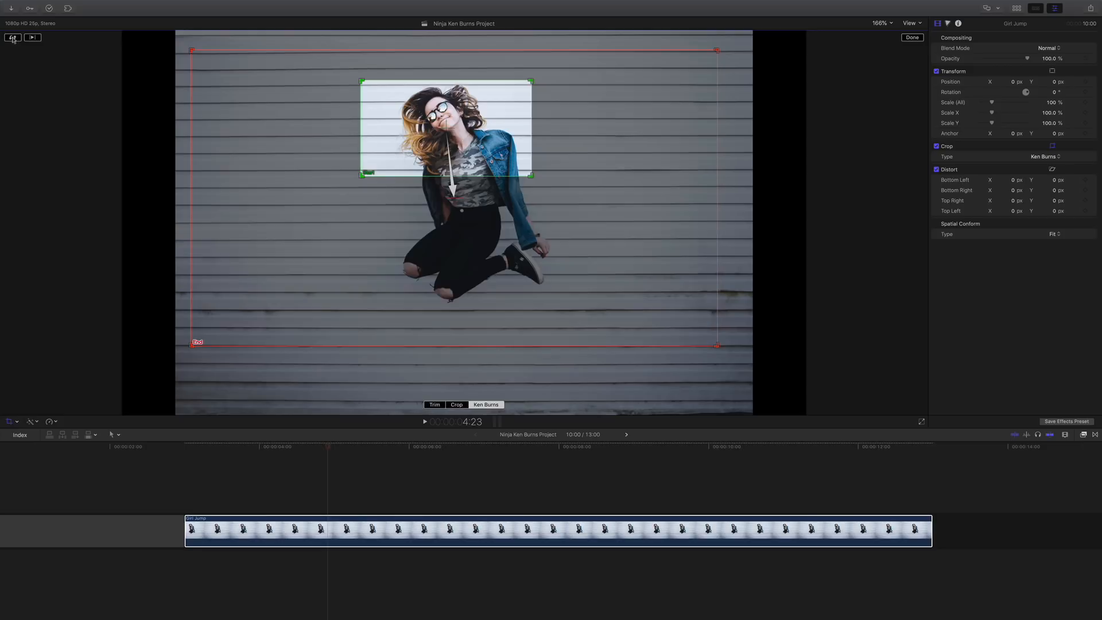
left_click(34, 38)
left_click(13, 38)
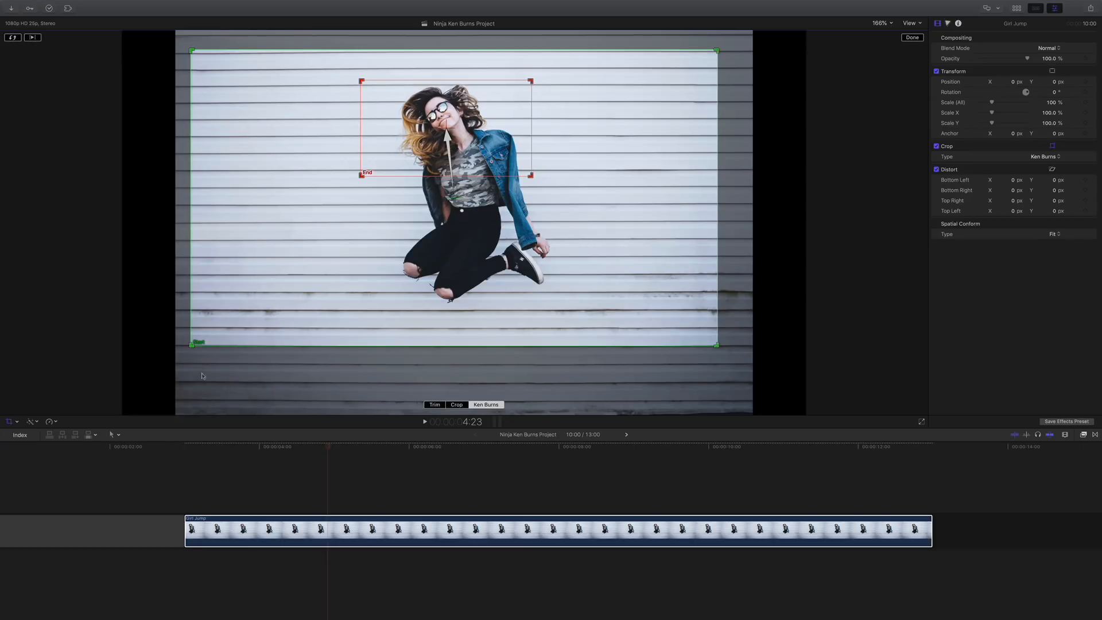
Finish the Ken Burns adjustment and play the clip through to review the zoom.
left_click_drag(265, 448, 304, 447)
left_click(914, 38)
key("shift+slash")
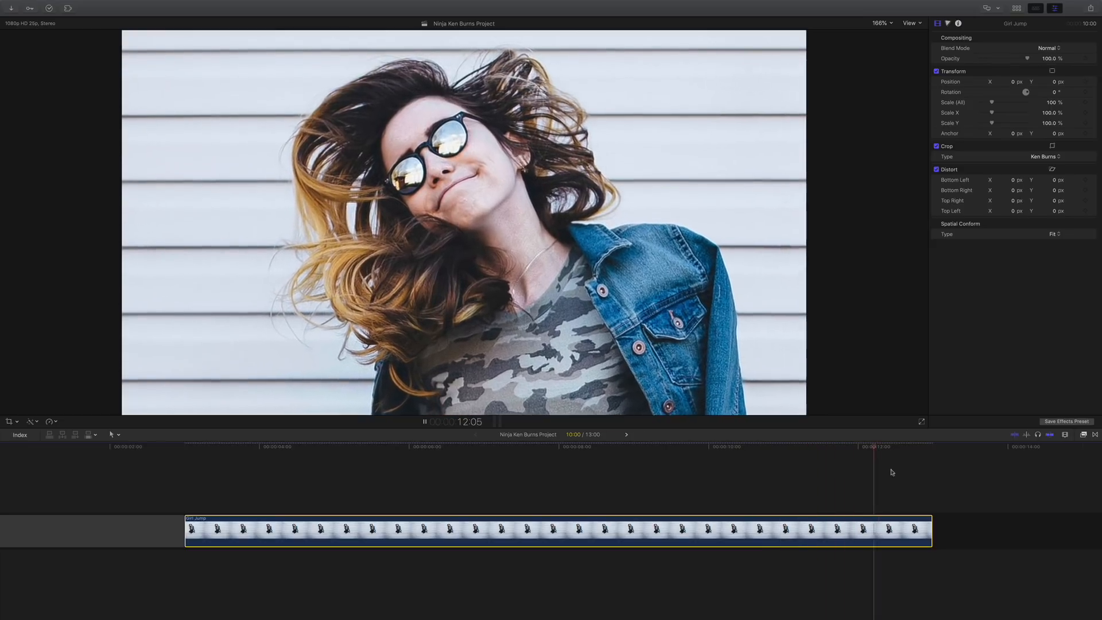
key("space")
left_click_drag(524, 474, 297, 471)
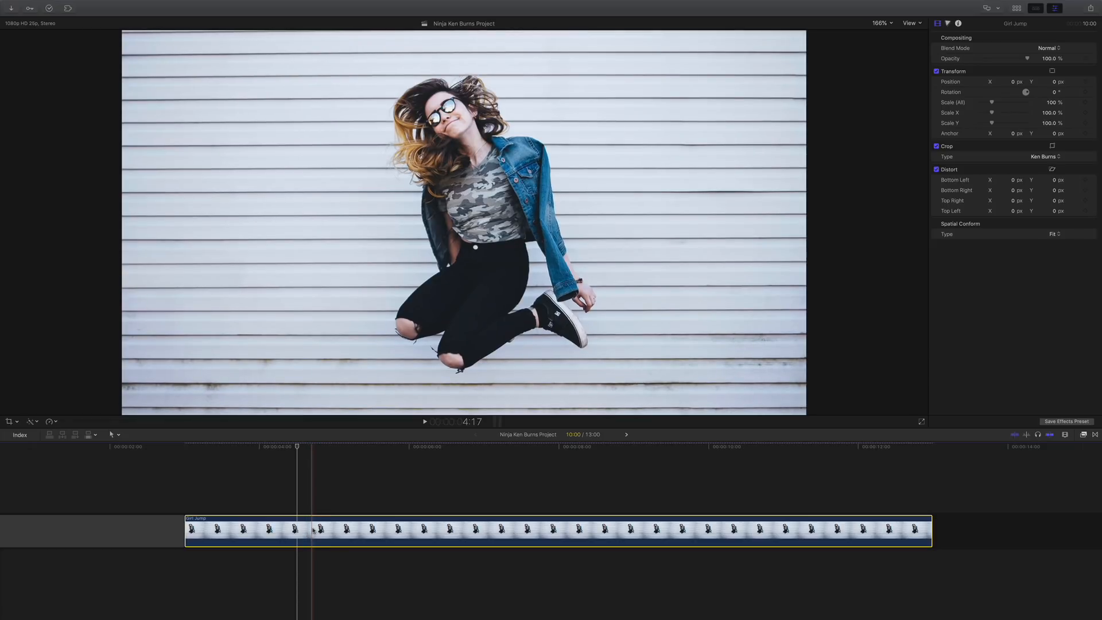
Turn the clip into a new compound clip named Girl in the Images event.
right_click(307, 530)
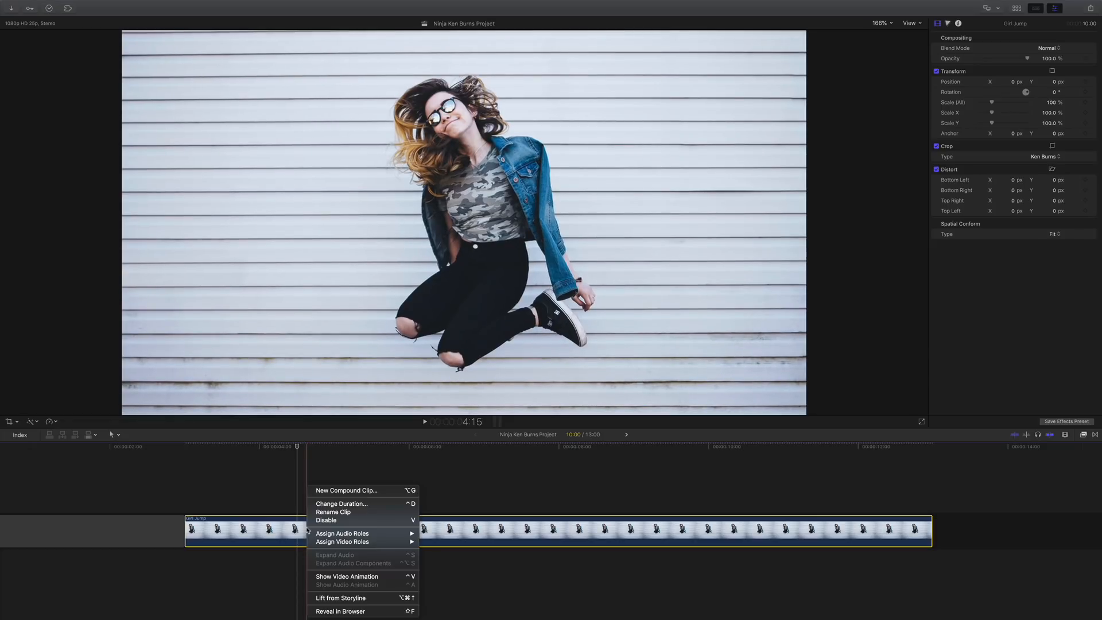
left_click(330, 495)
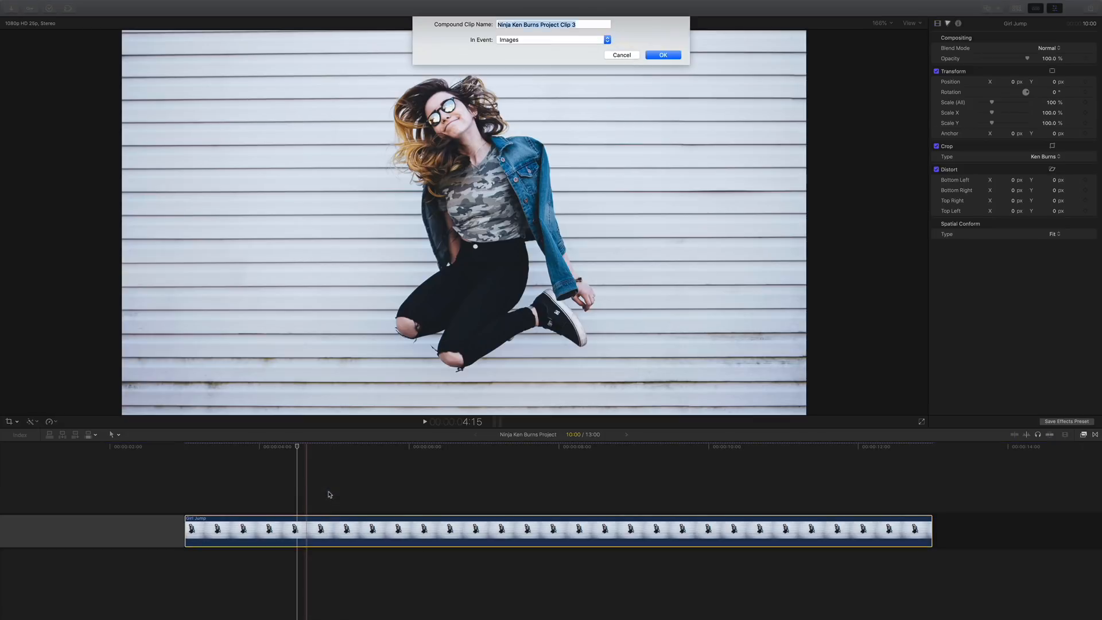
type("Girl")
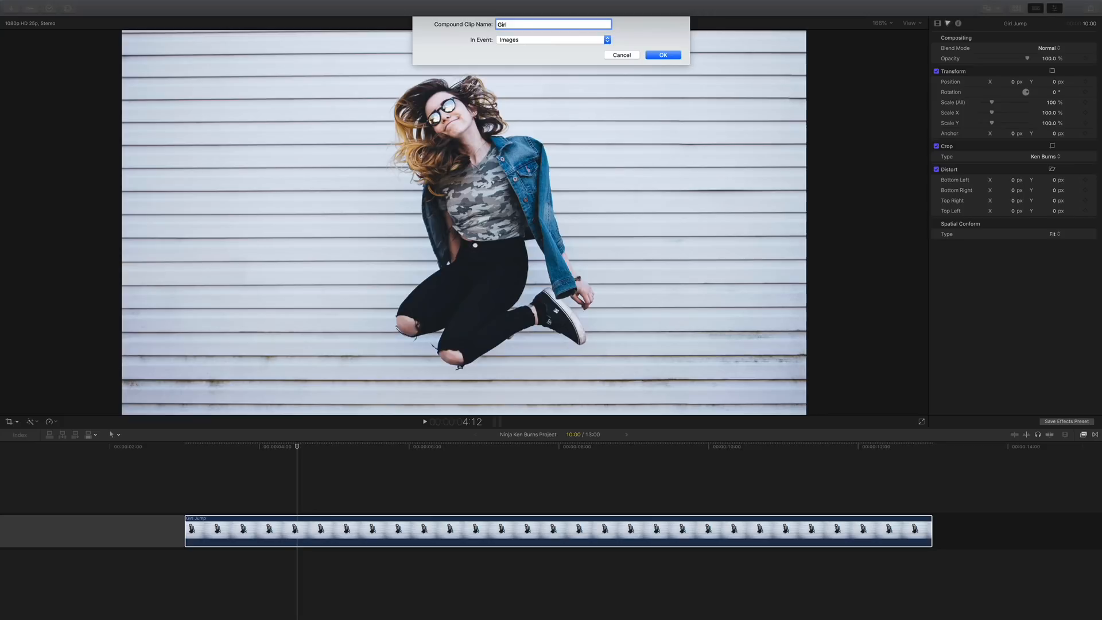
key("Return")
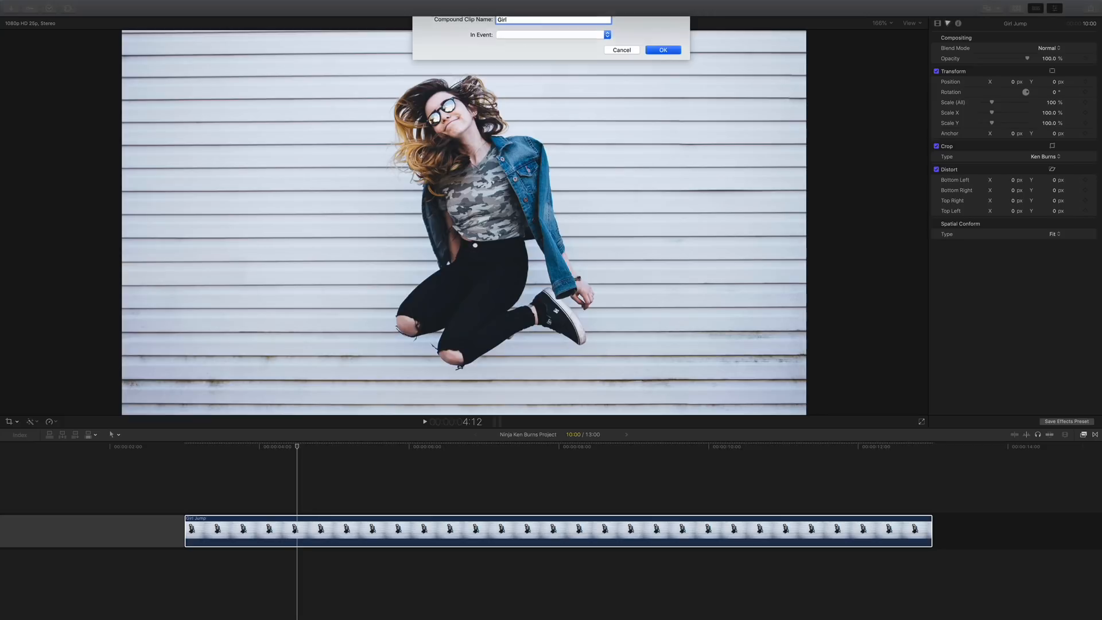
Play the Girl compound clip and scrub around its beginning to check where the zoom starts.
key("space")
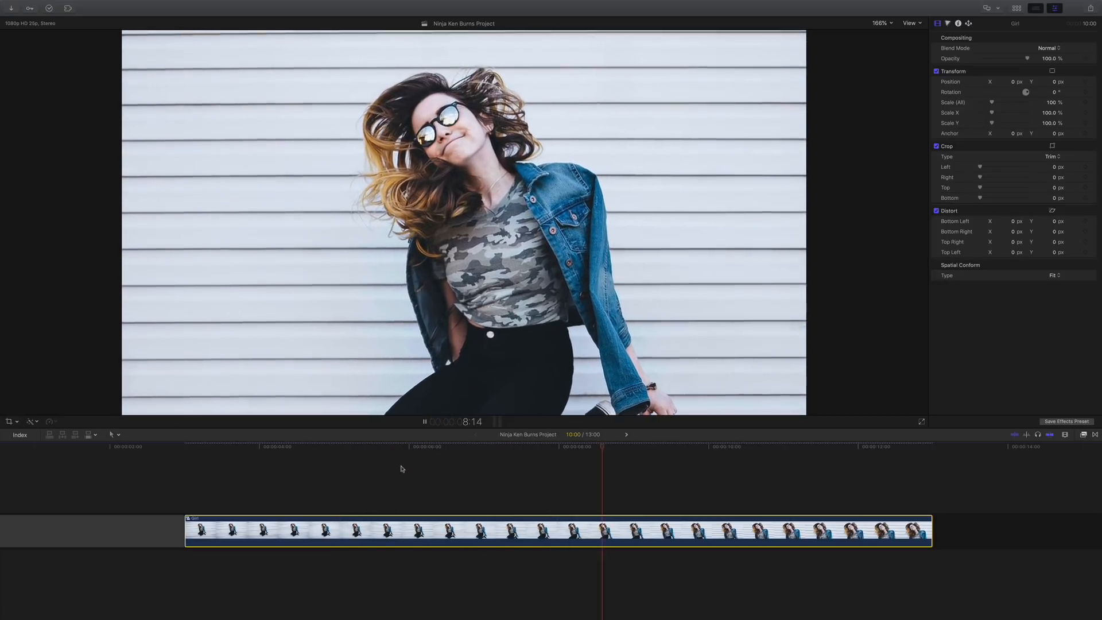
key("space")
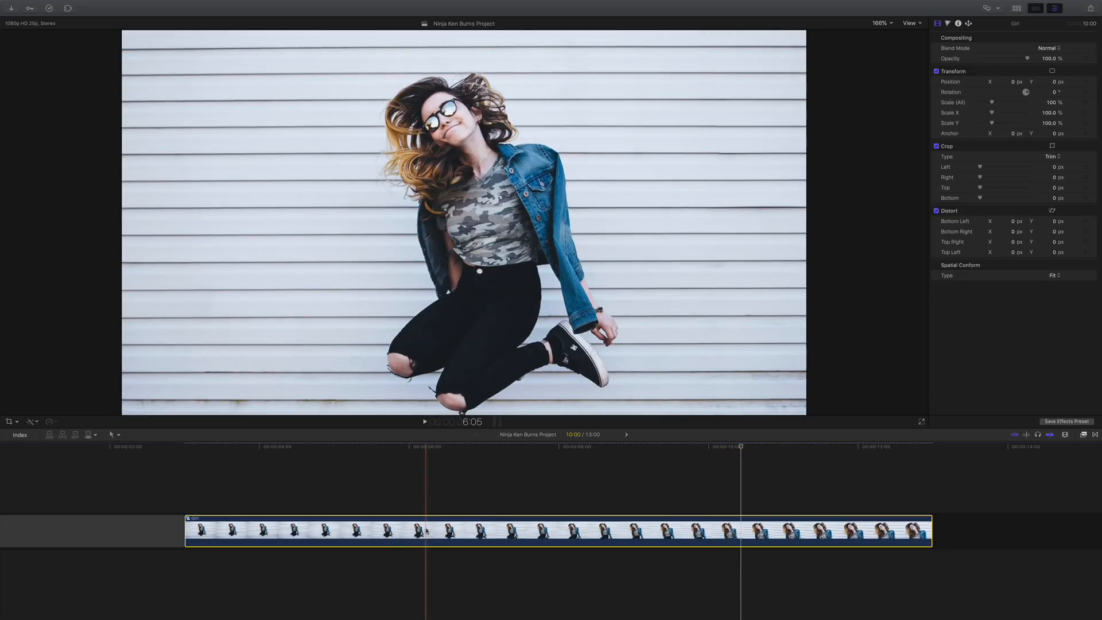
left_click(205, 476)
mouse_move(206, 474)
left_mouse_down()
mouse_move(323, 475)
mouse_move(217, 480)
left_mouse_up()
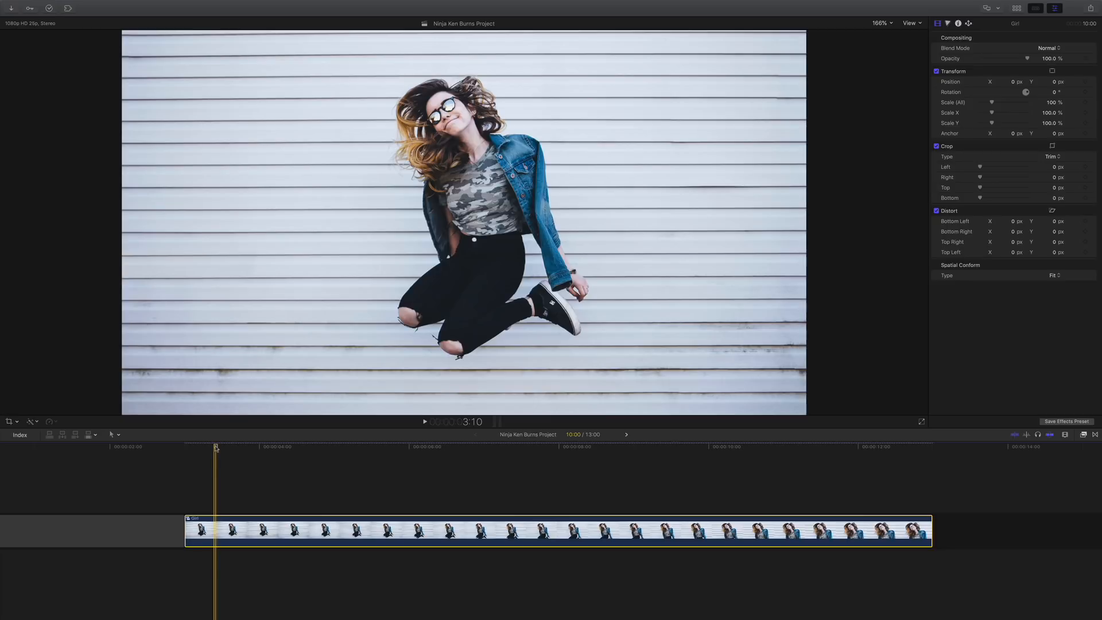
Show the retime editor on the Girl clip and blade its speed at 4:14 and shortly before the 11-second mark, making three segments.
left_click_drag(215, 447, 290, 448)
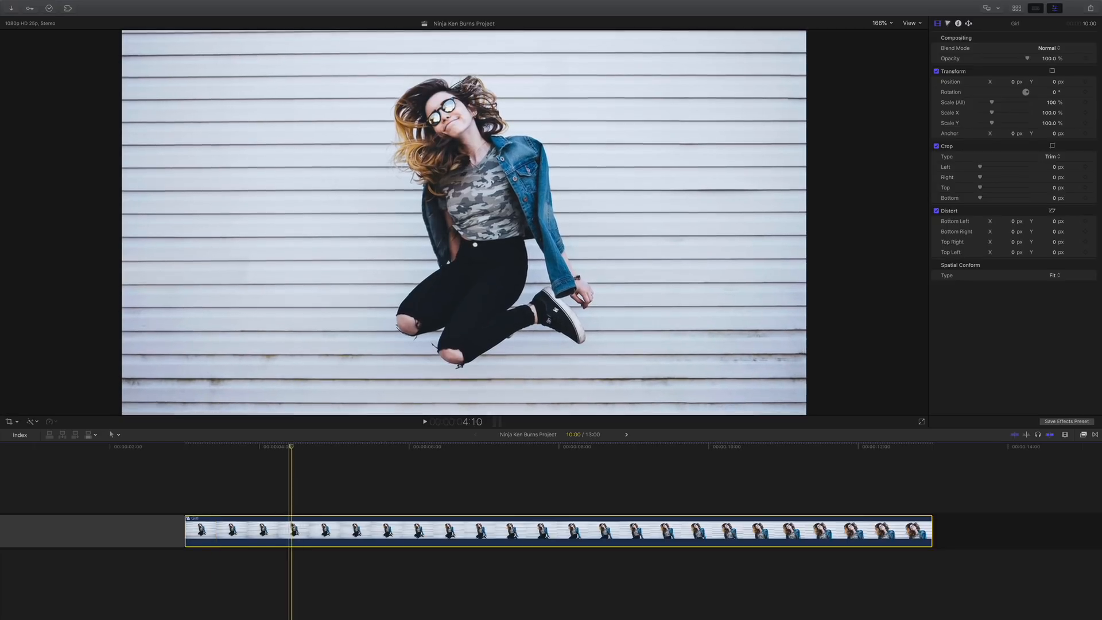
key("super+r")
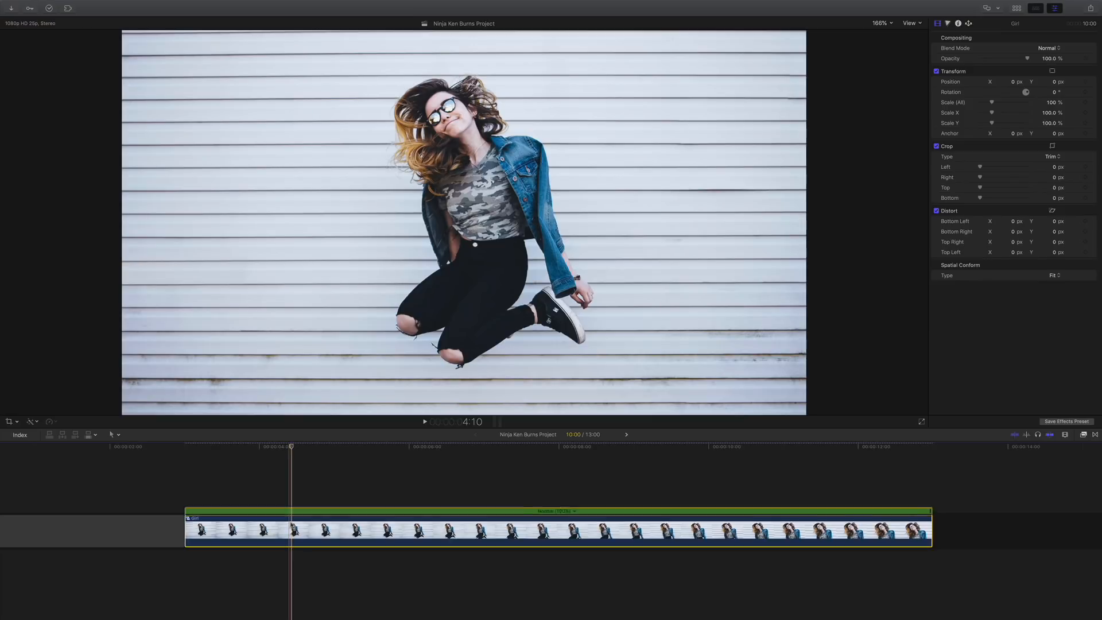
left_click_drag(287, 447, 302, 523)
key("shift+b")
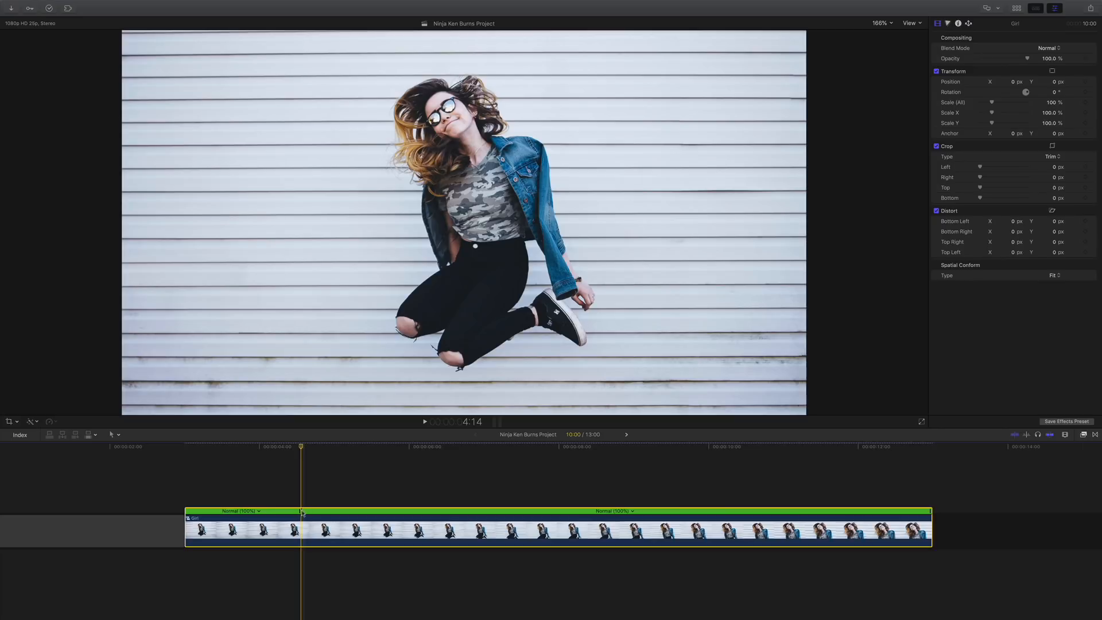
left_click(779, 448)
key("shift+b")
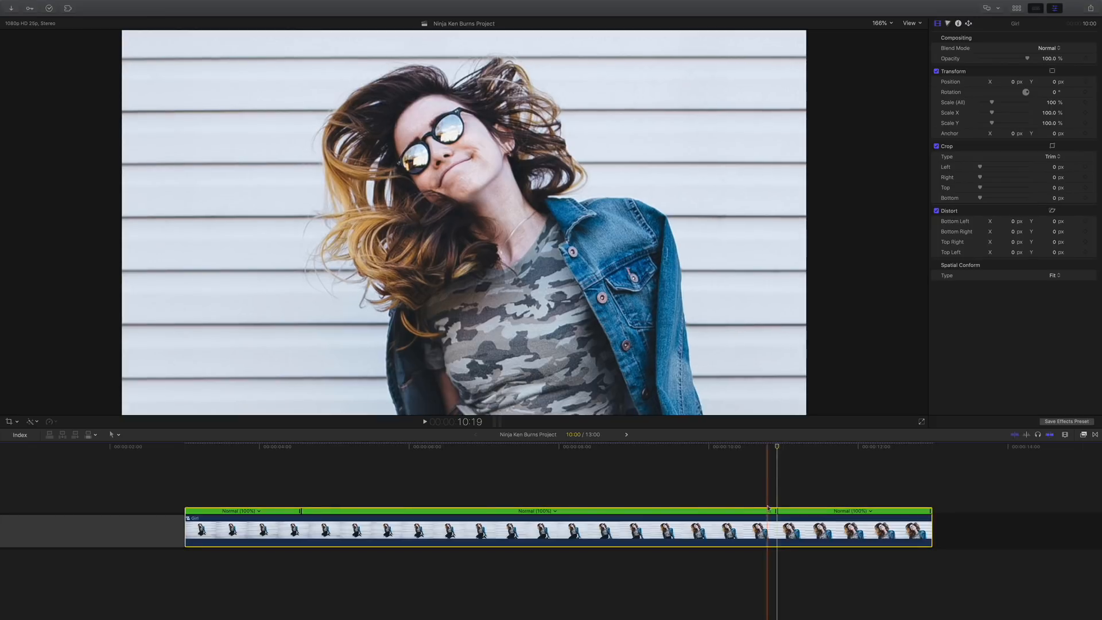
Speed up the middle segment until the Girl clip lasts 4:24, and play the clip to review the speed ramp.
left_click_drag(777, 516, 400, 522)
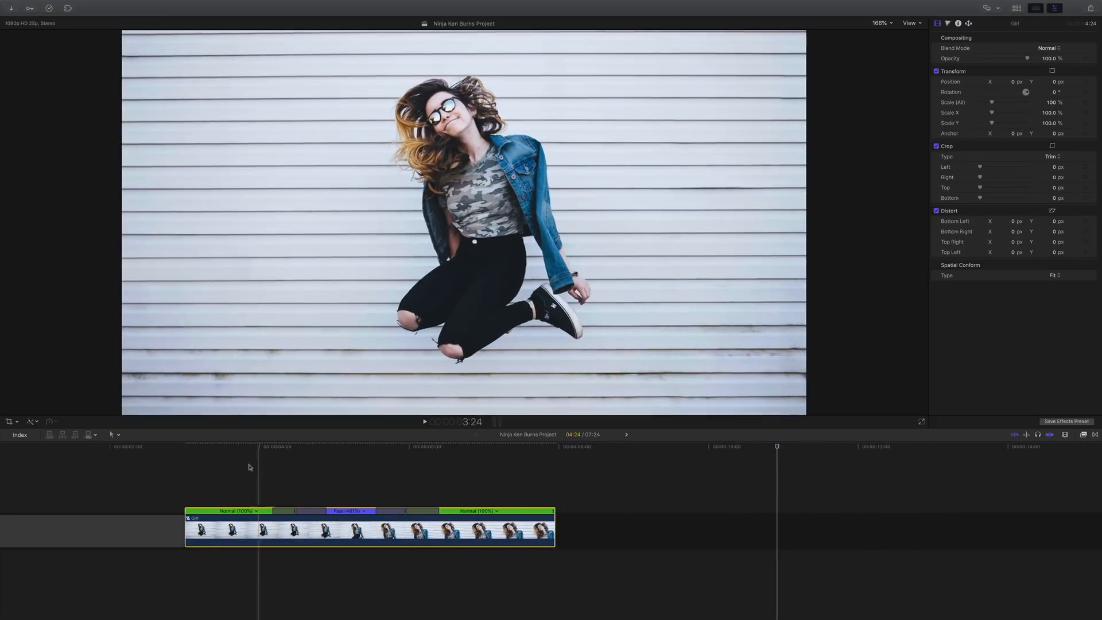
key("space")
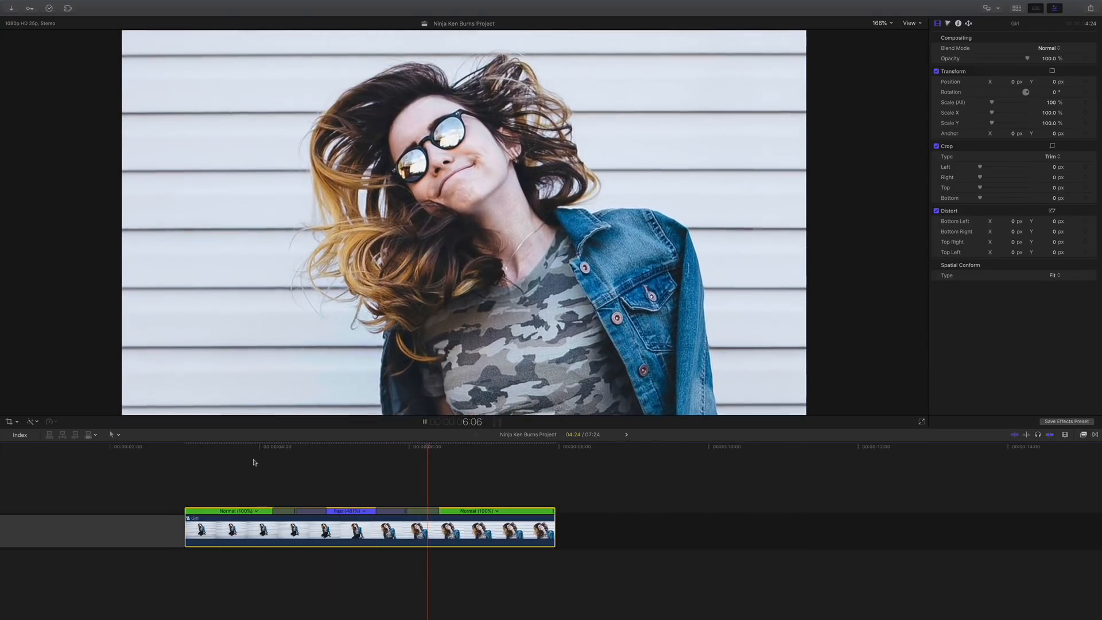
left_click(232, 451)
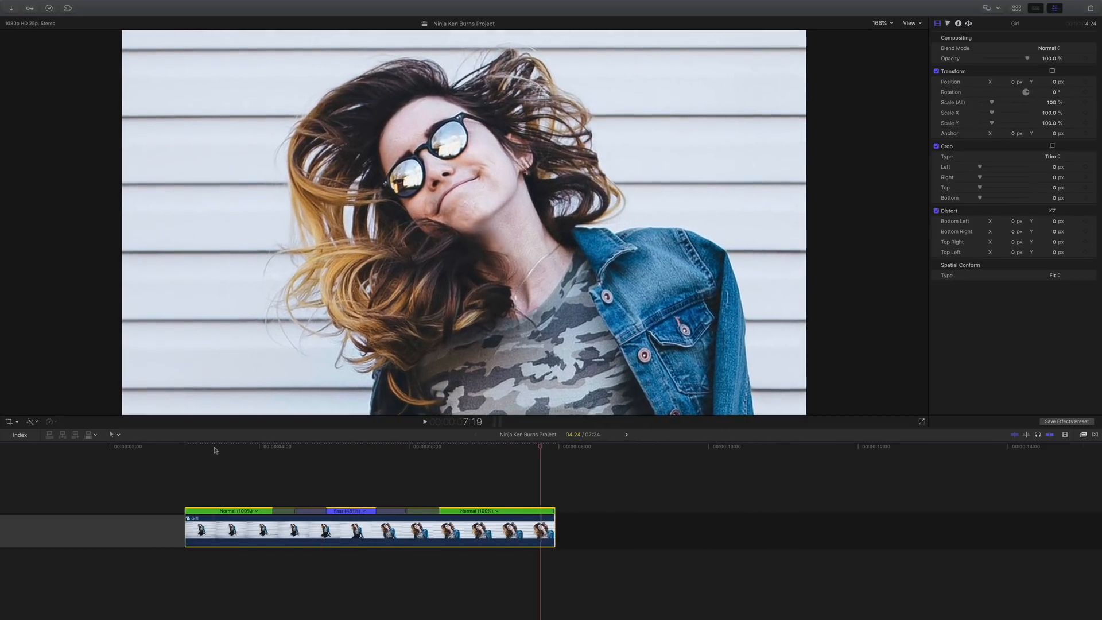
key("space")
key("space")
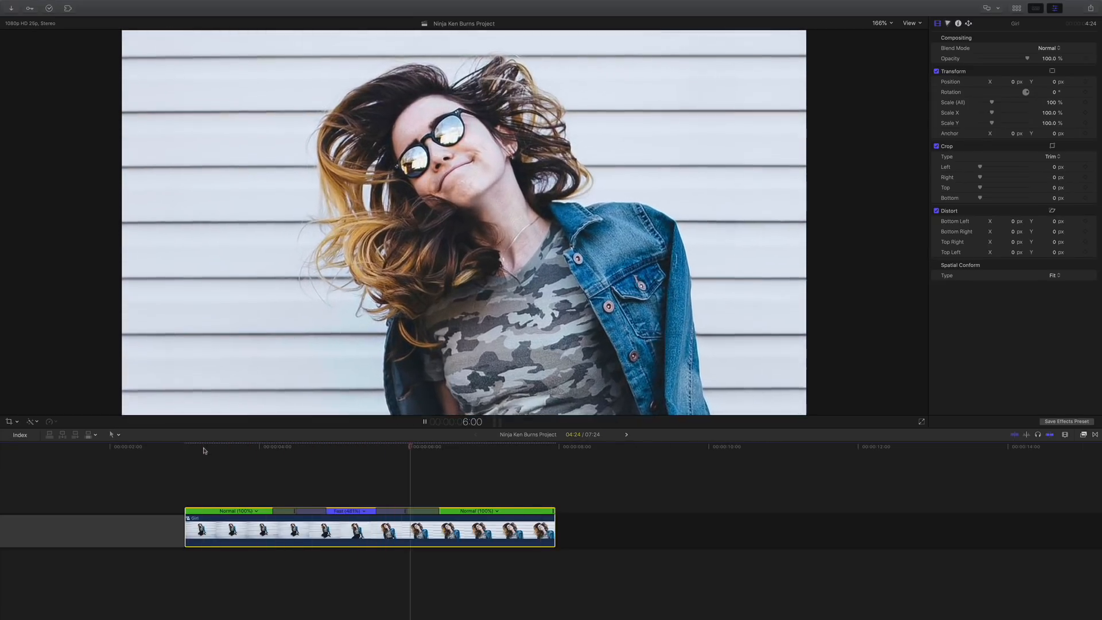
key("space")
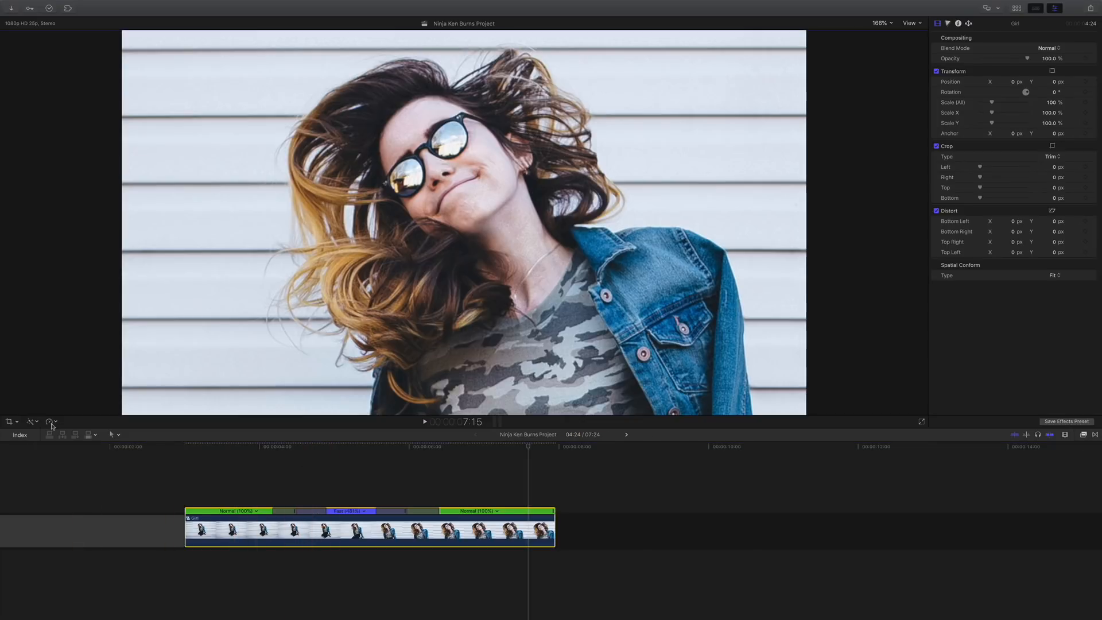
Shorten the fast middle segment further until the Girl clip lasts 4:10, and play the quicker zoom repeatedly.
left_click(54, 423)
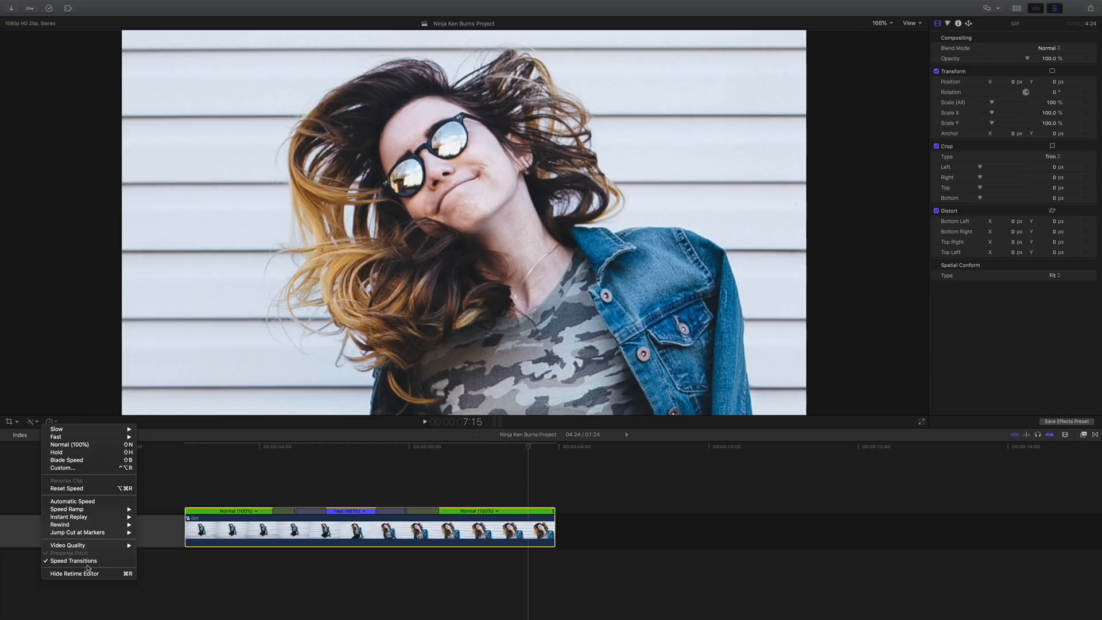
left_click(221, 563)
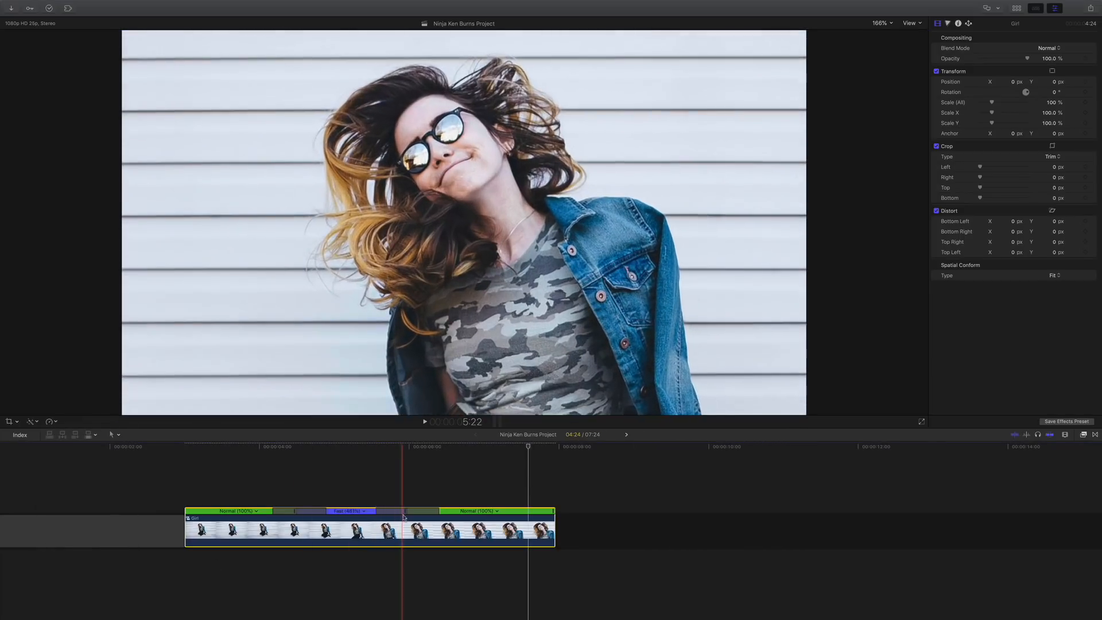
left_click_drag(406, 516, 365, 515)
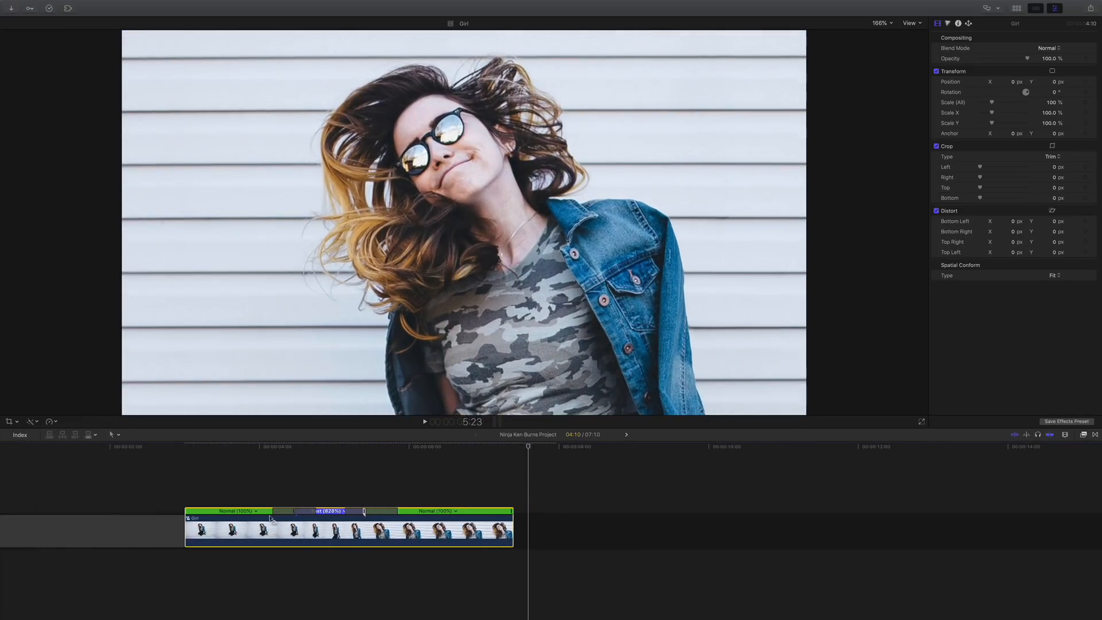
key("space")
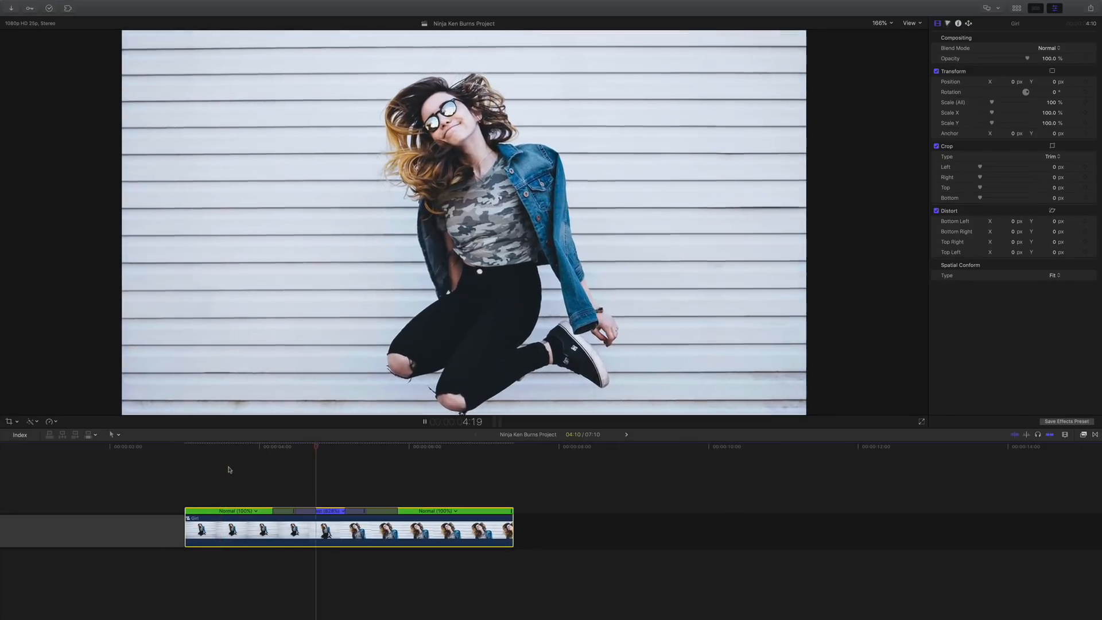
key("space")
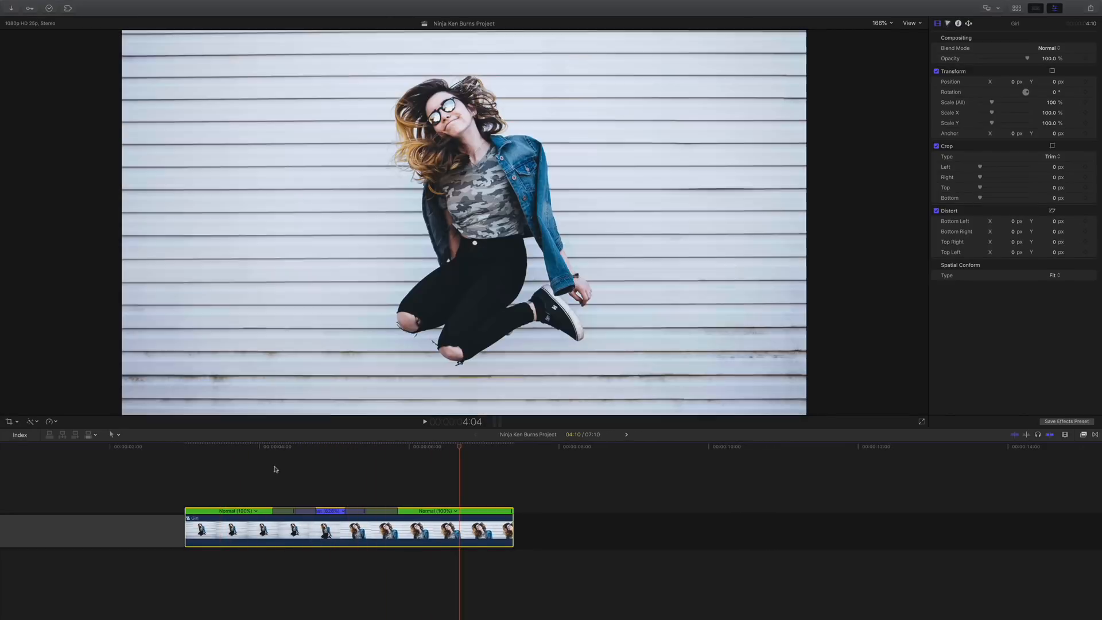
key("space")
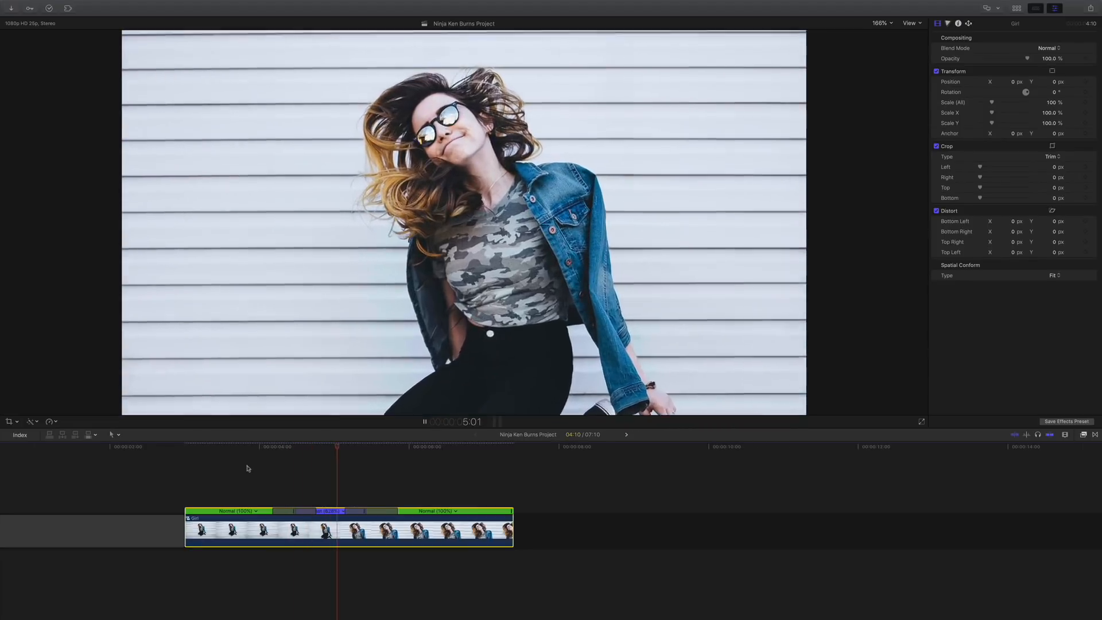
key("space")
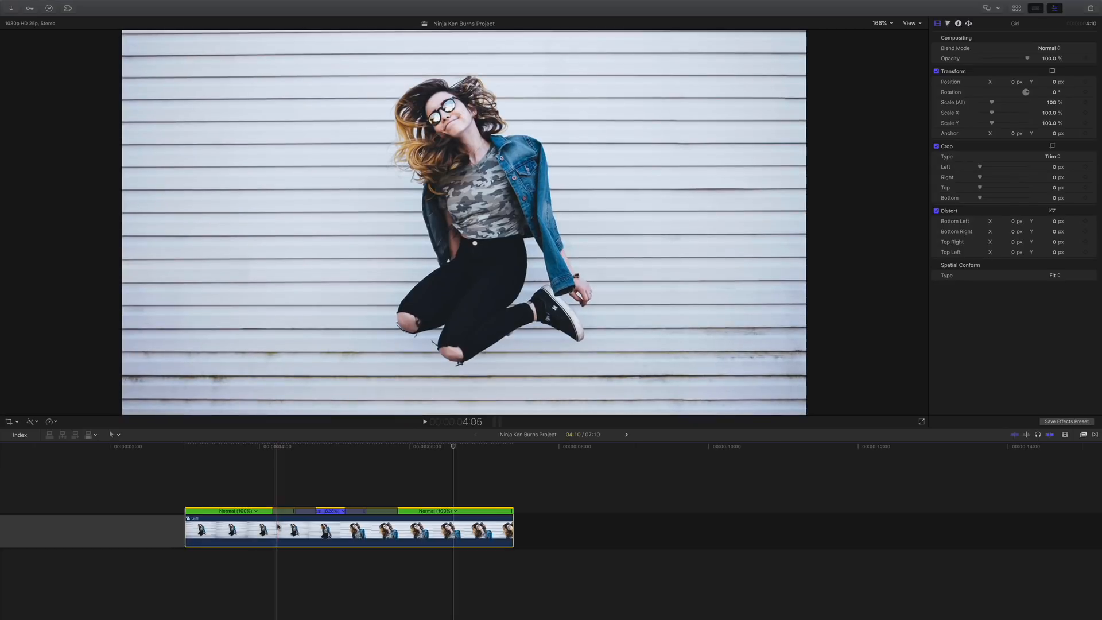
Show the installed titles and browse the XEffects Toolkit category for a title to put over the Girl clip.
left_click(277, 525)
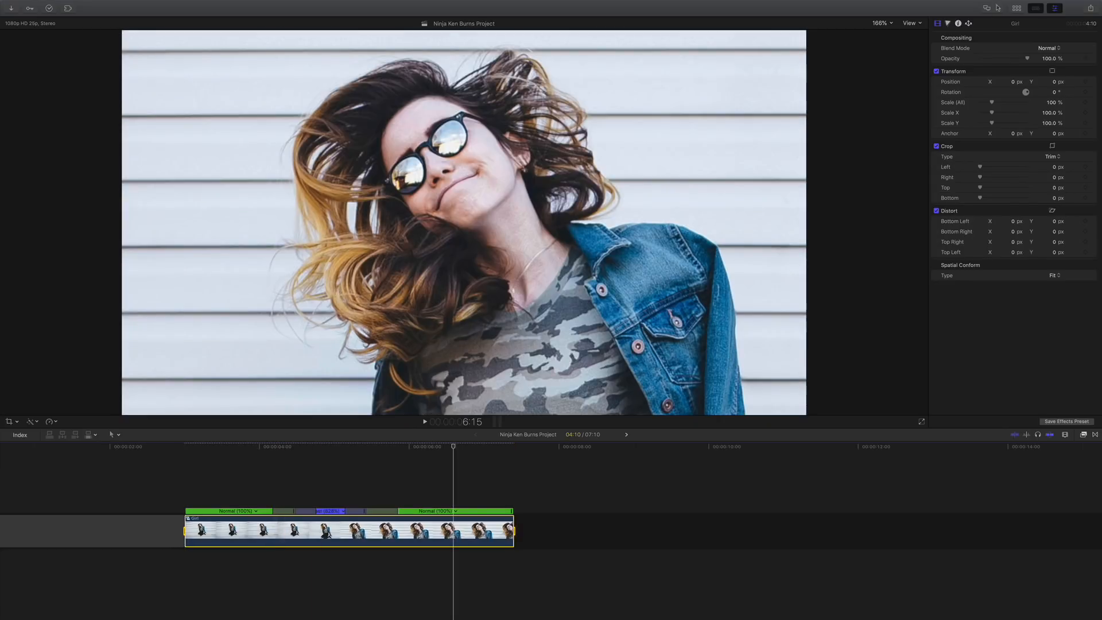
left_click(1016, 10)
left_click(45, 24)
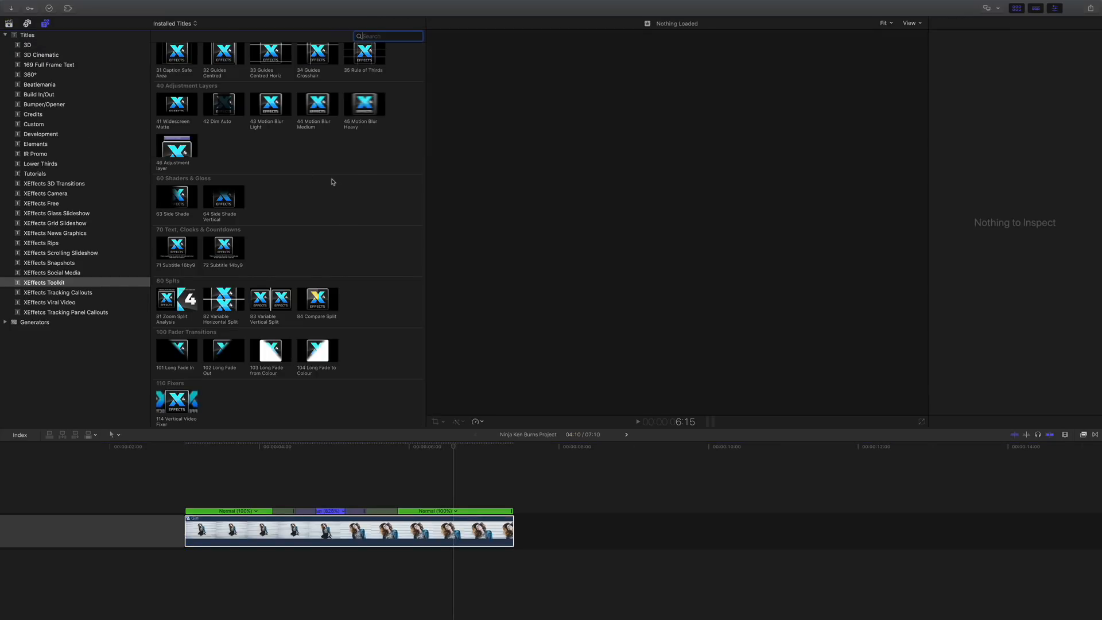
scroll(332, 182, "up", 5)
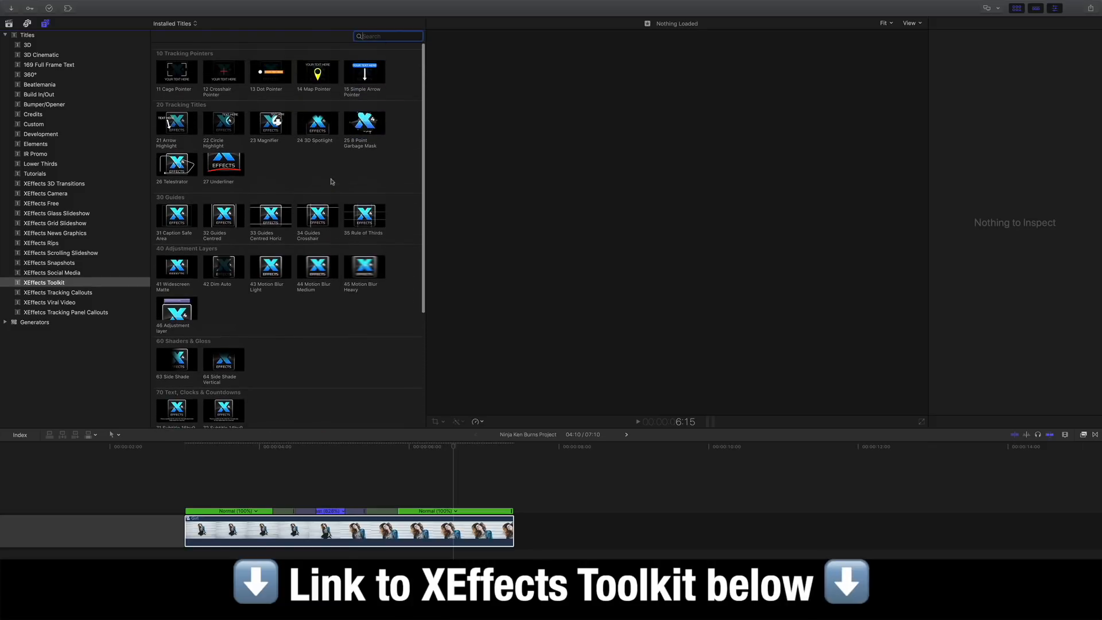
scroll(331, 181, "down", 3)
Switch to Safari and preview the second and third thumbnails on the XEffects Toolkit 2 product page.
key("super+2")
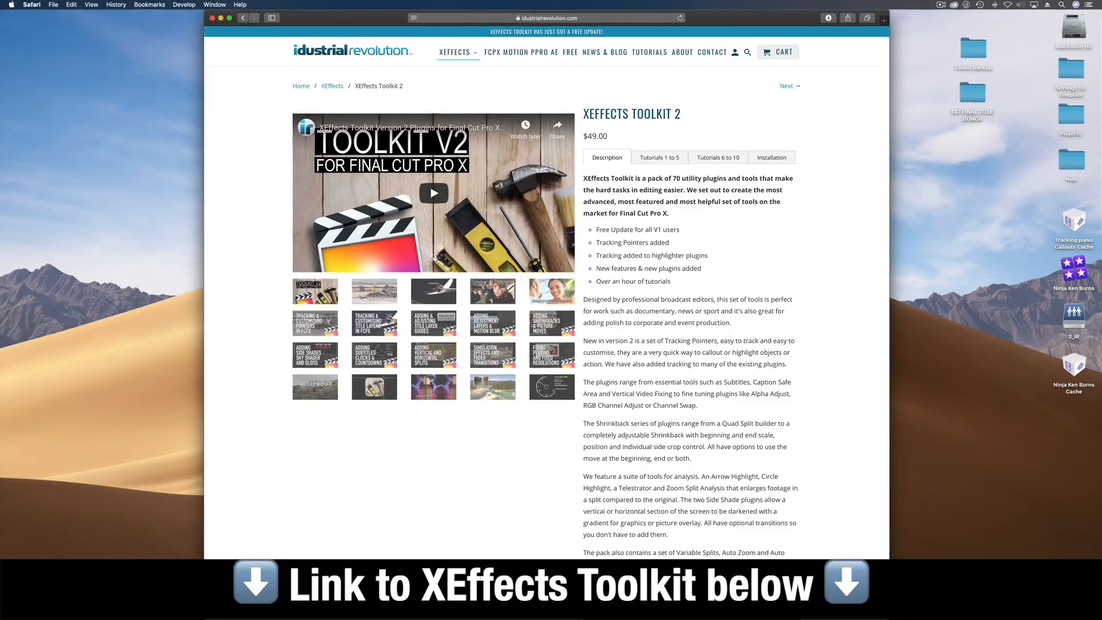
left_click(367, 302)
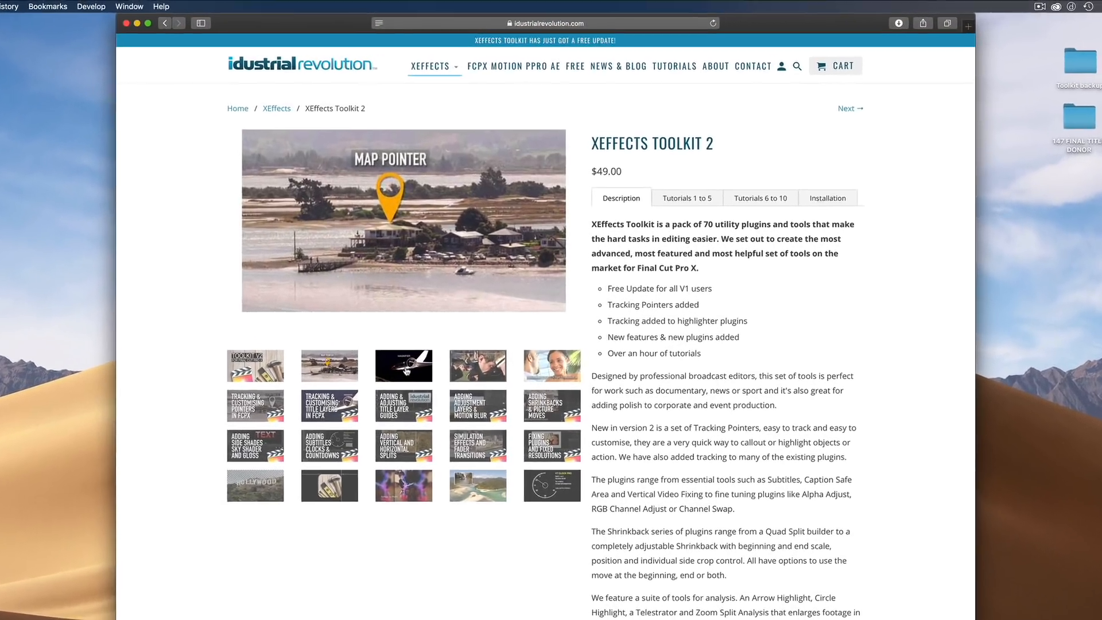
left_click(408, 349)
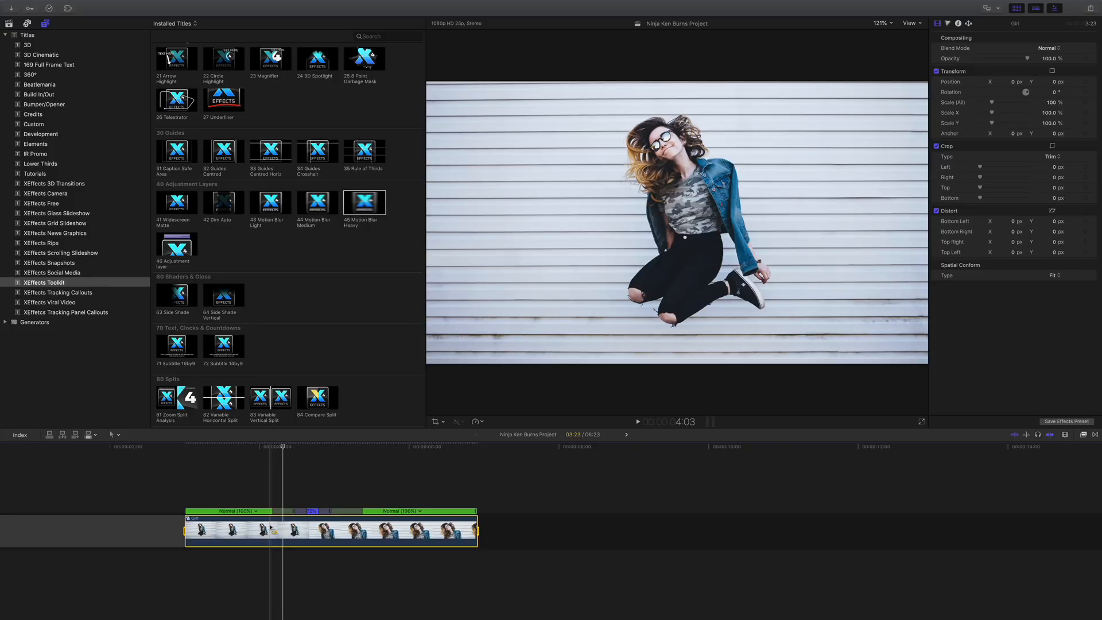
Connect the 45 Motion Blur Heavy title above the whole Girl clip and scrub through the fast zoom.
left_click(363, 210)
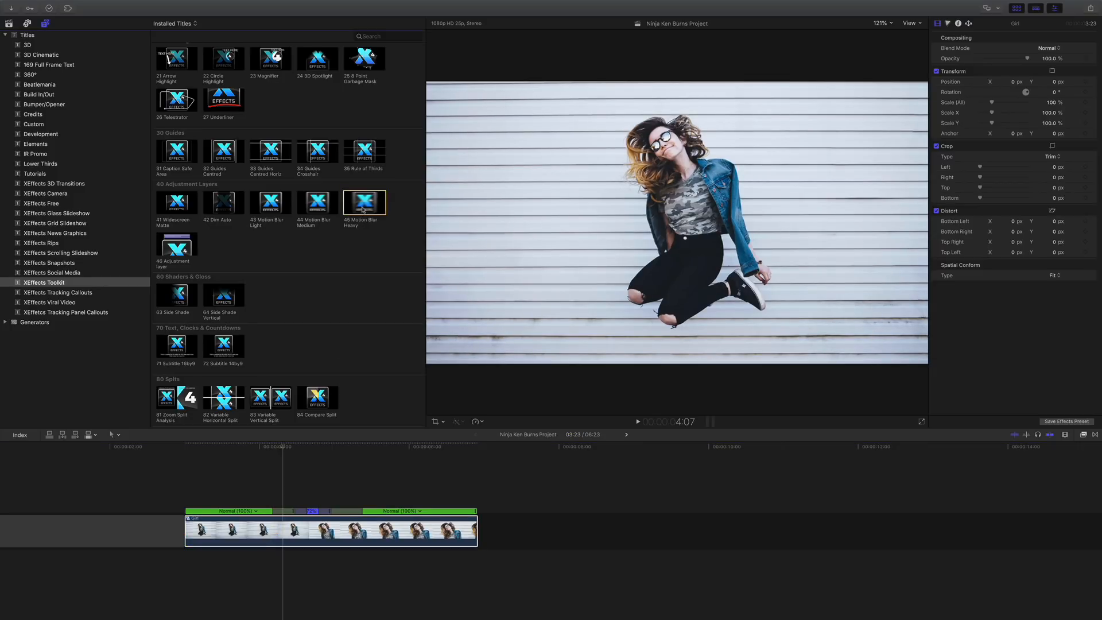
key("q")
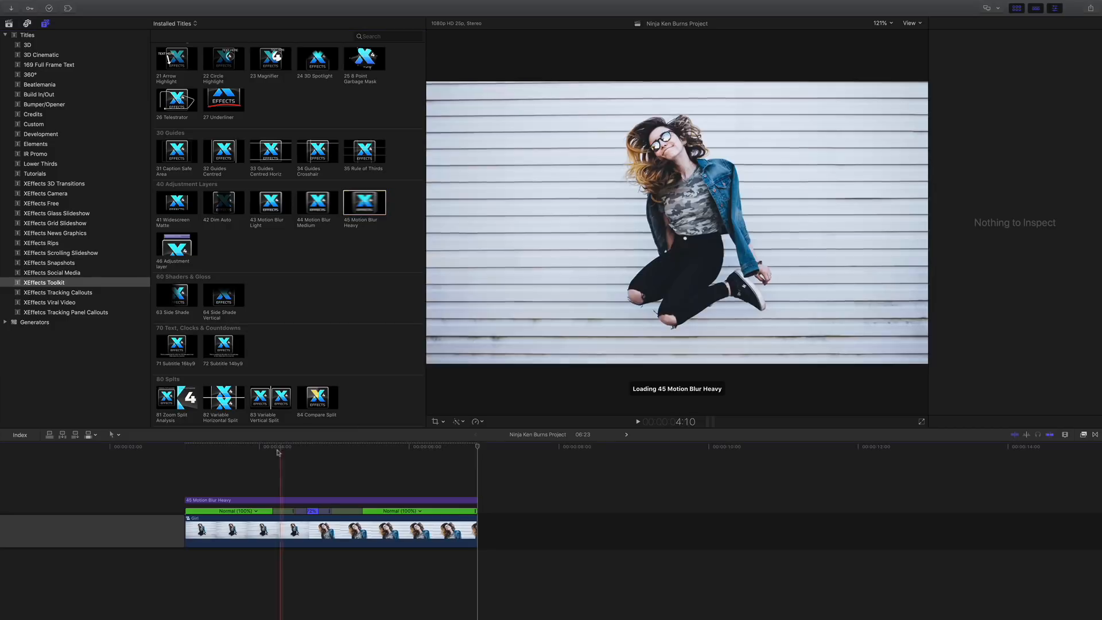
left_click_drag(282, 451, 318, 454)
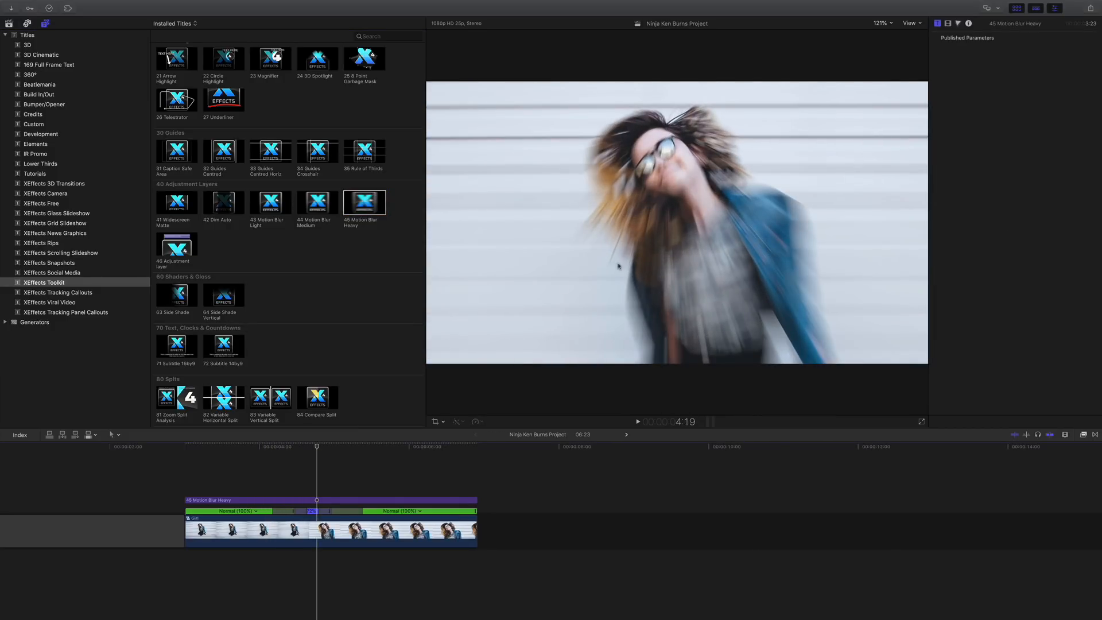
mouse_move(315, 450)
left_mouse_down()
mouse_move(271, 450)
mouse_move(386, 452)
mouse_move(314, 459)
left_mouse_up()
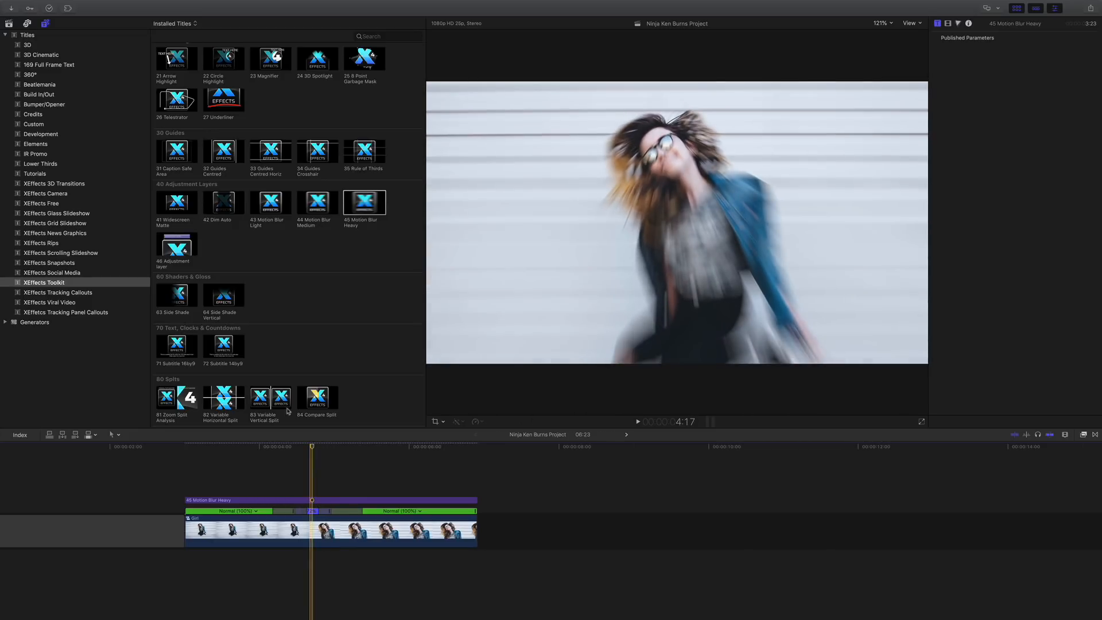
Render the timeline selection and play the motion-blurred zoom several times from shortly before the 4-second mark.
left_click(174, 5)
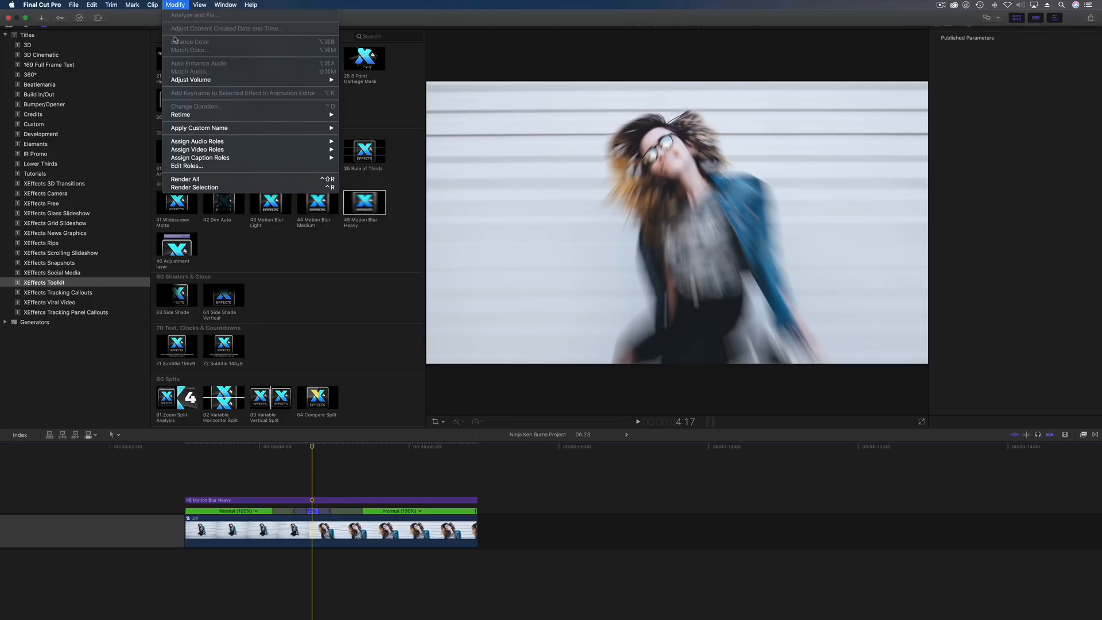
left_click(202, 189)
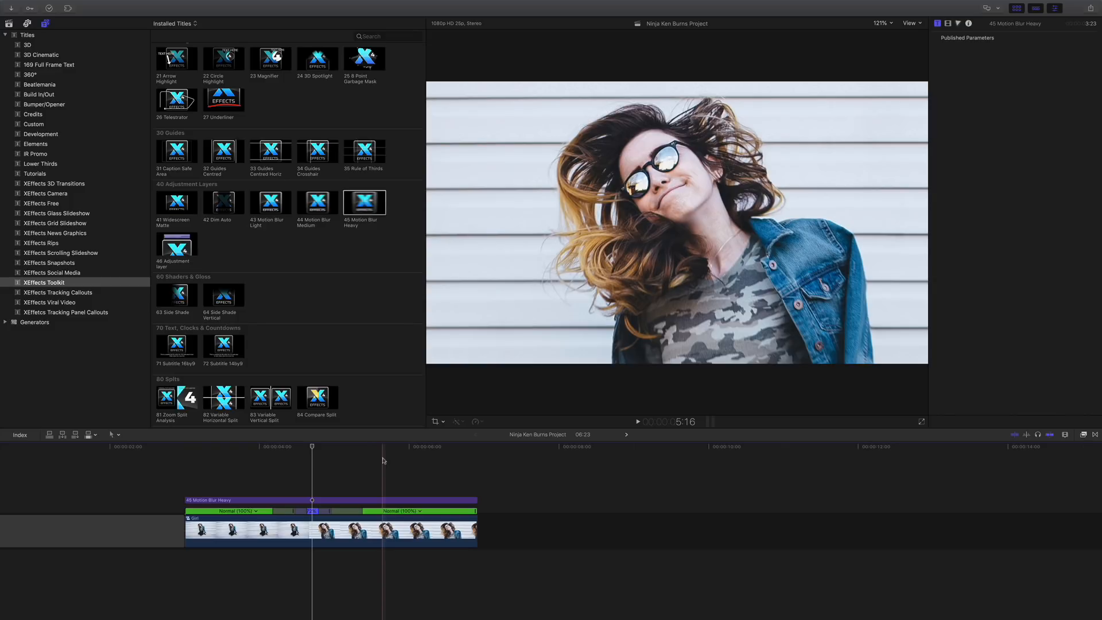
key("space")
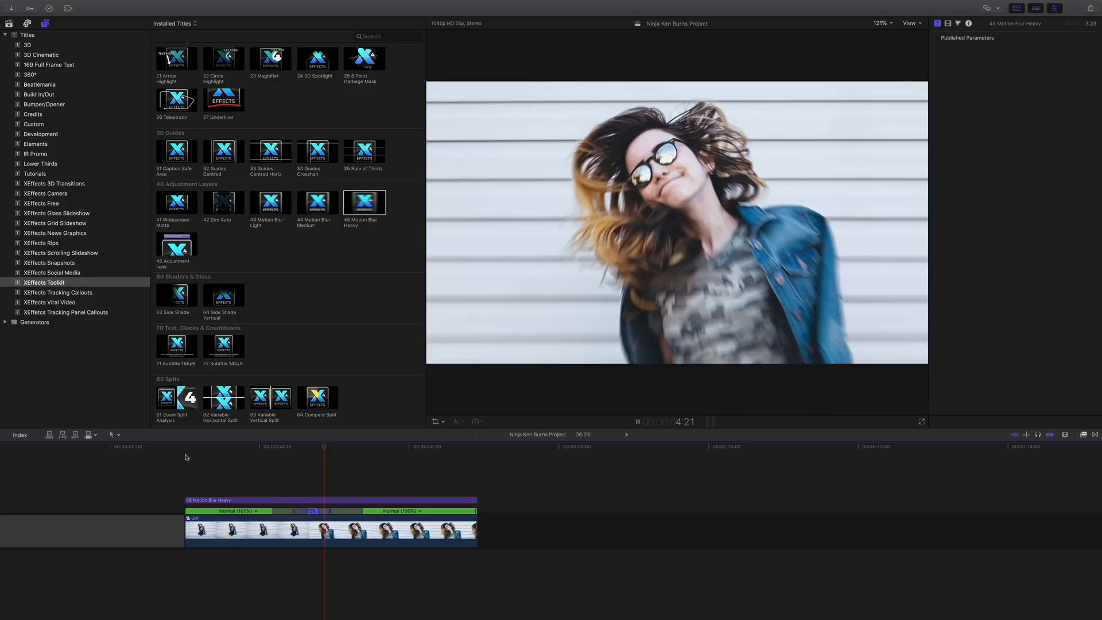
left_click(244, 451)
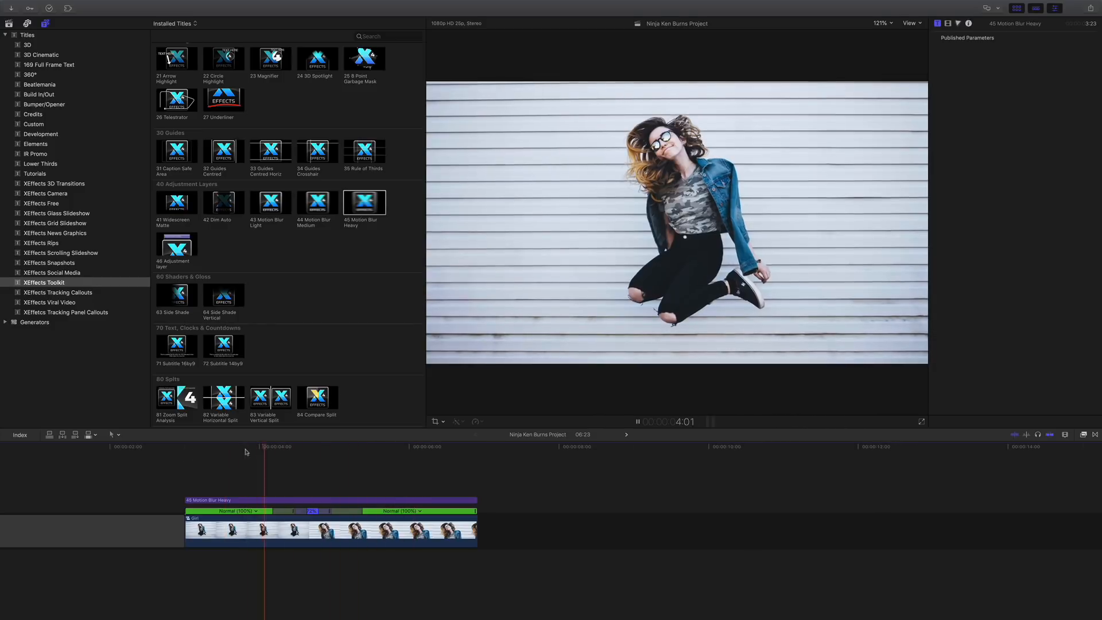
left_click(244, 451)
left_click(242, 451)
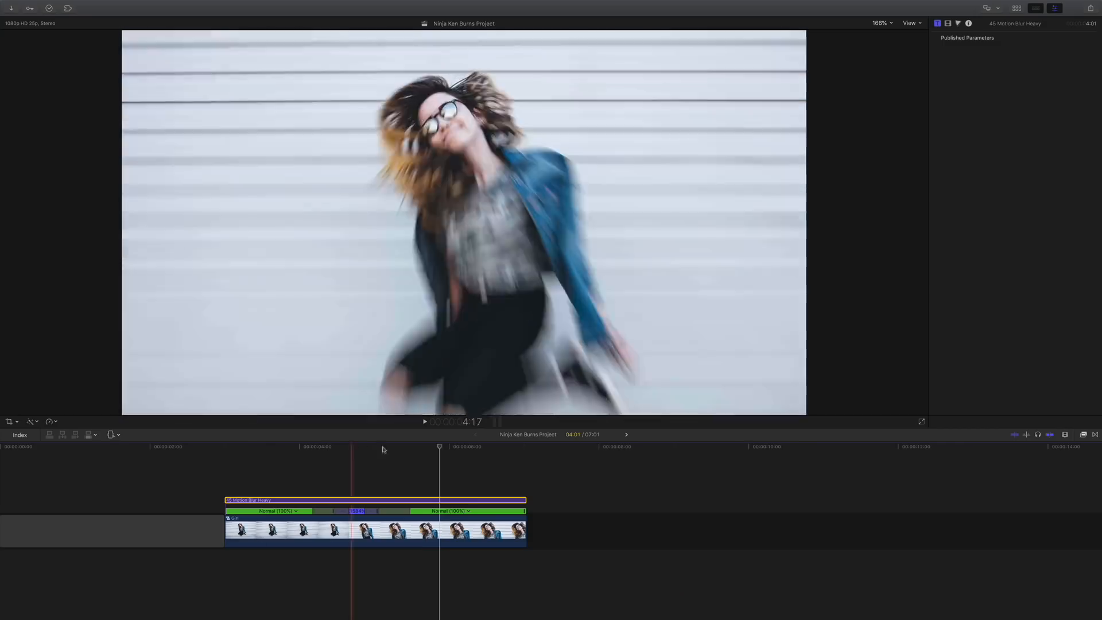
Apply a 2x rewind to a range of about 19 frames of the Girl clip starting at 5:16, and play the result.
left_click(433, 449)
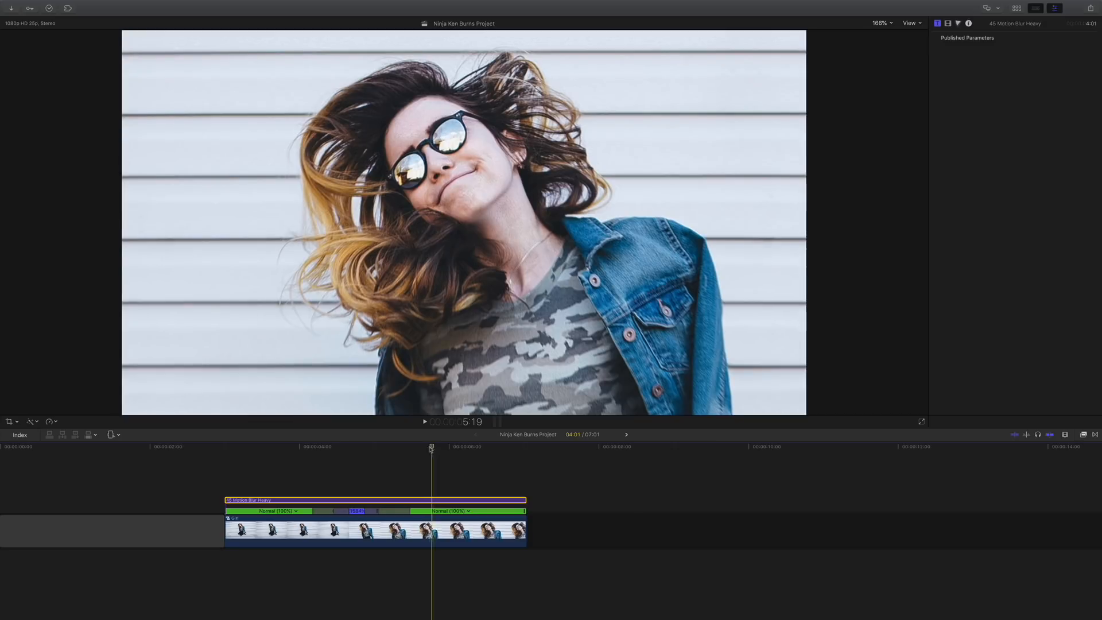
left_click_drag(434, 448, 425, 449)
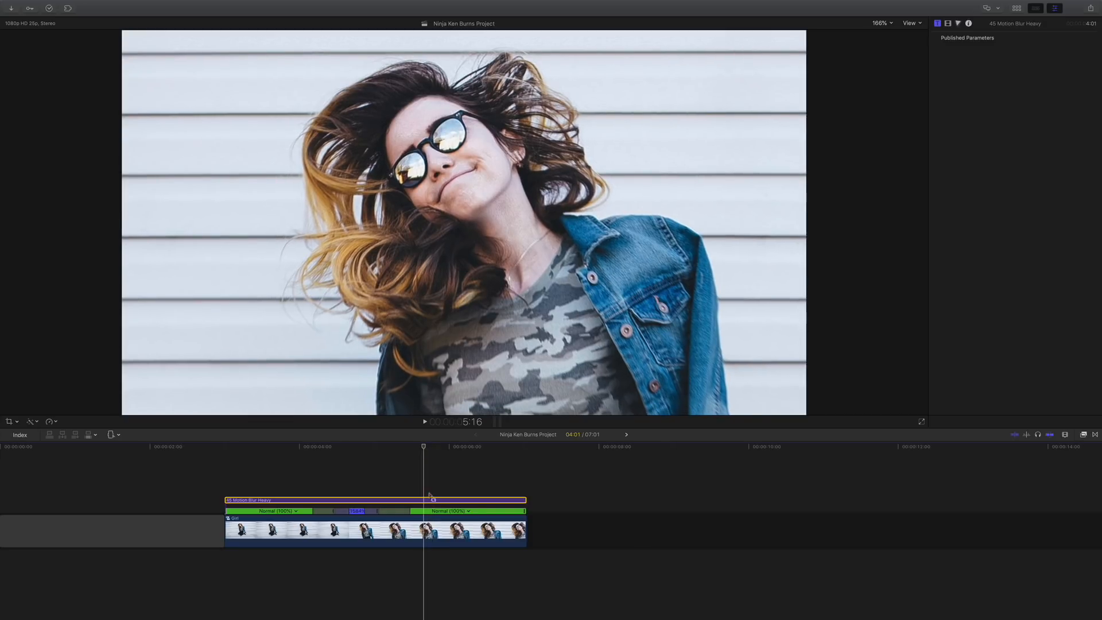
left_click_drag(425, 531, 479, 531)
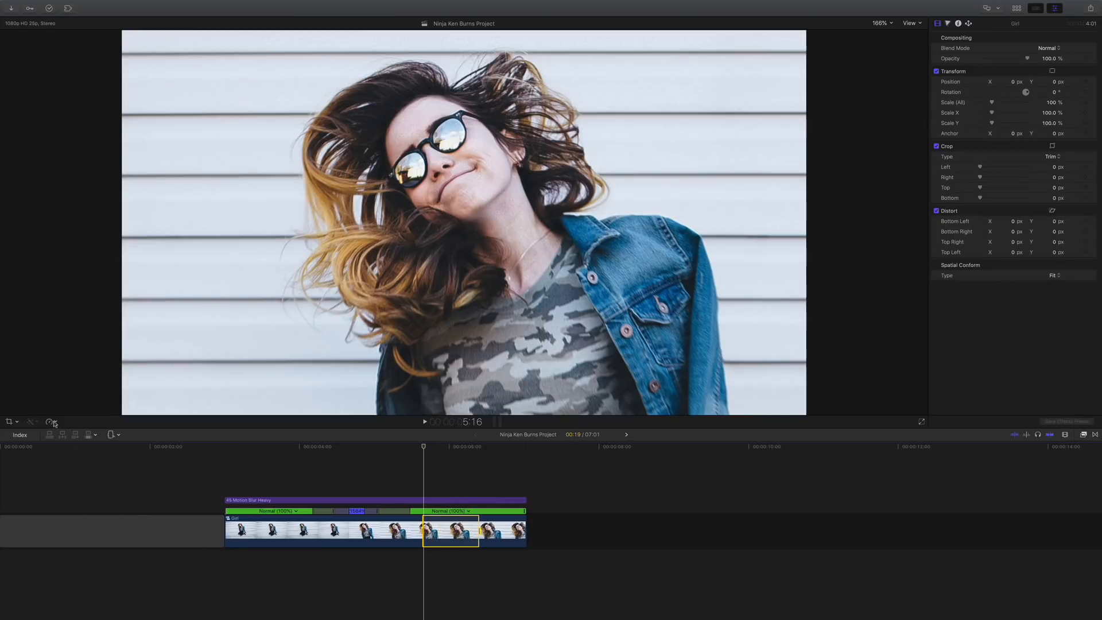
left_click(55, 423)
mouse_move(73, 526)
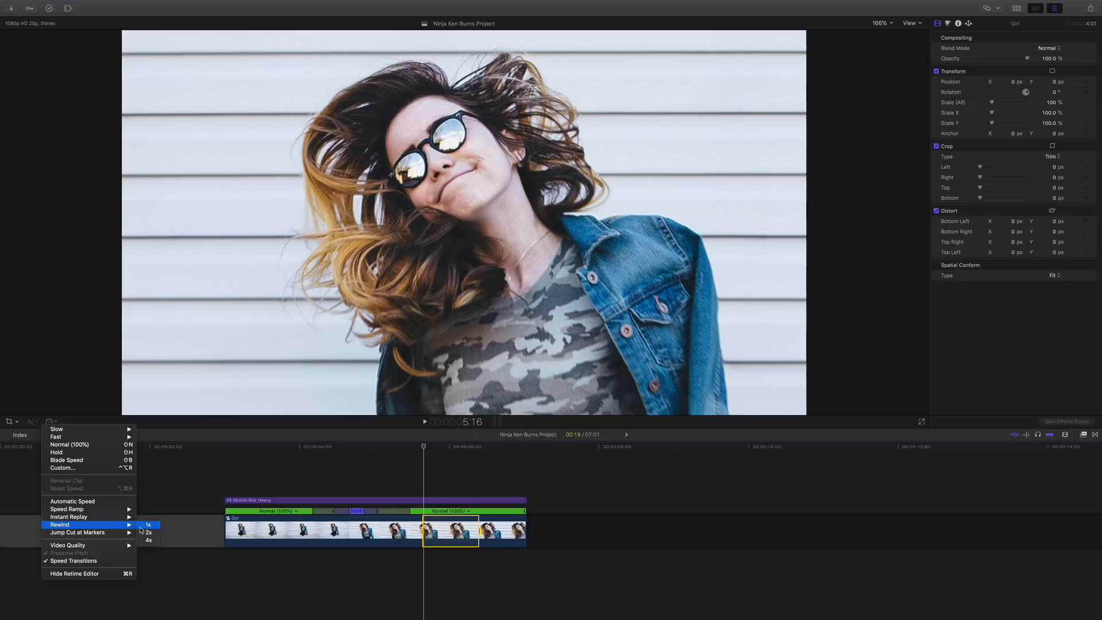
left_click(148, 532)
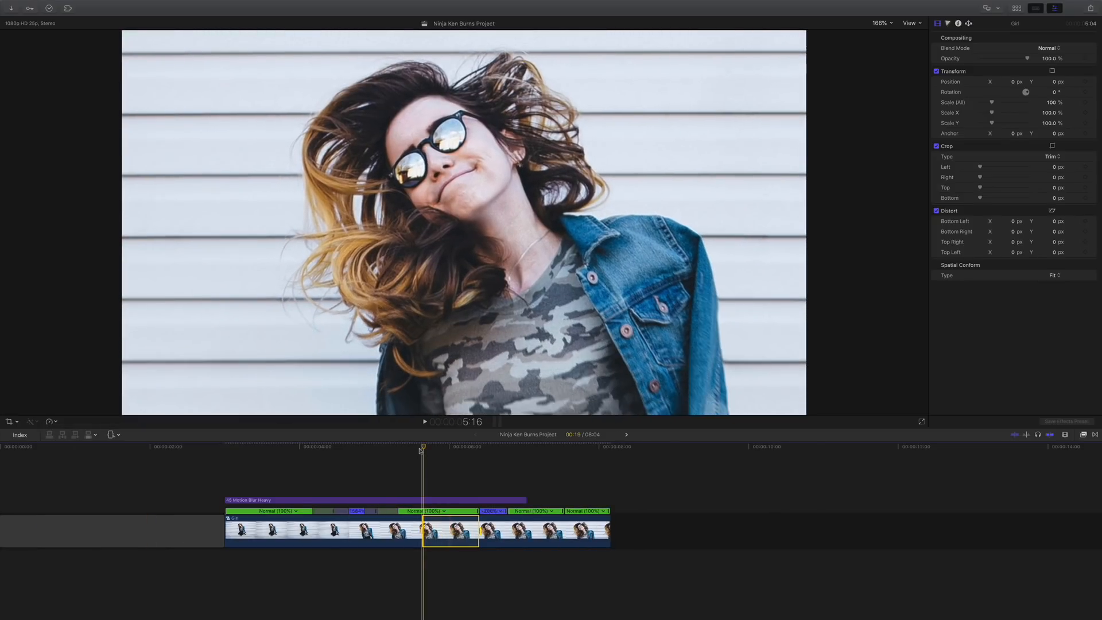
key("space")
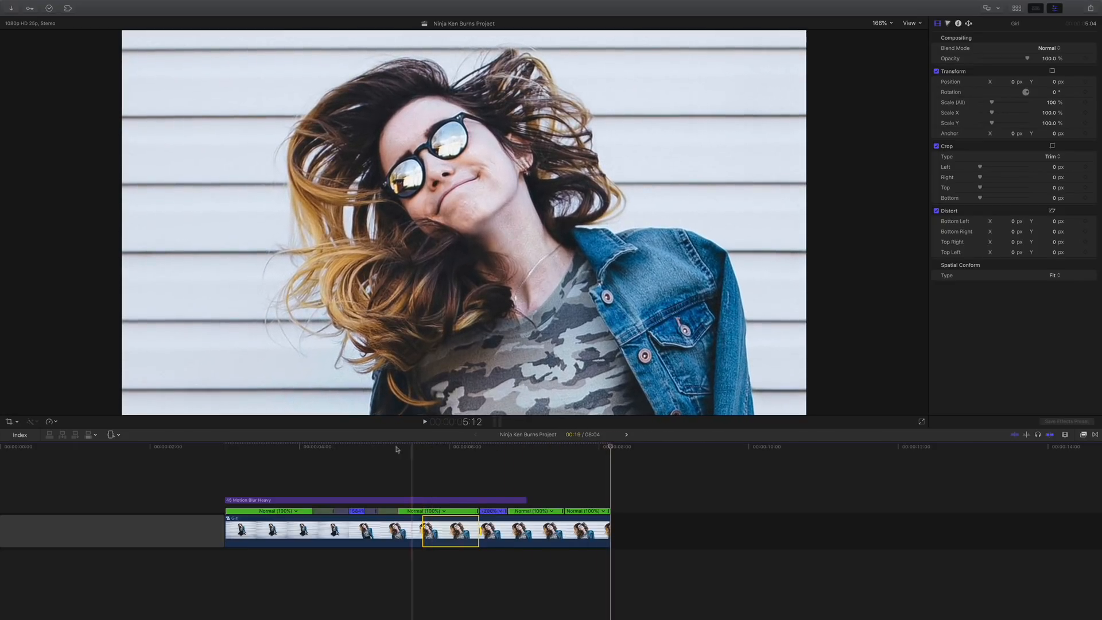
key("space")
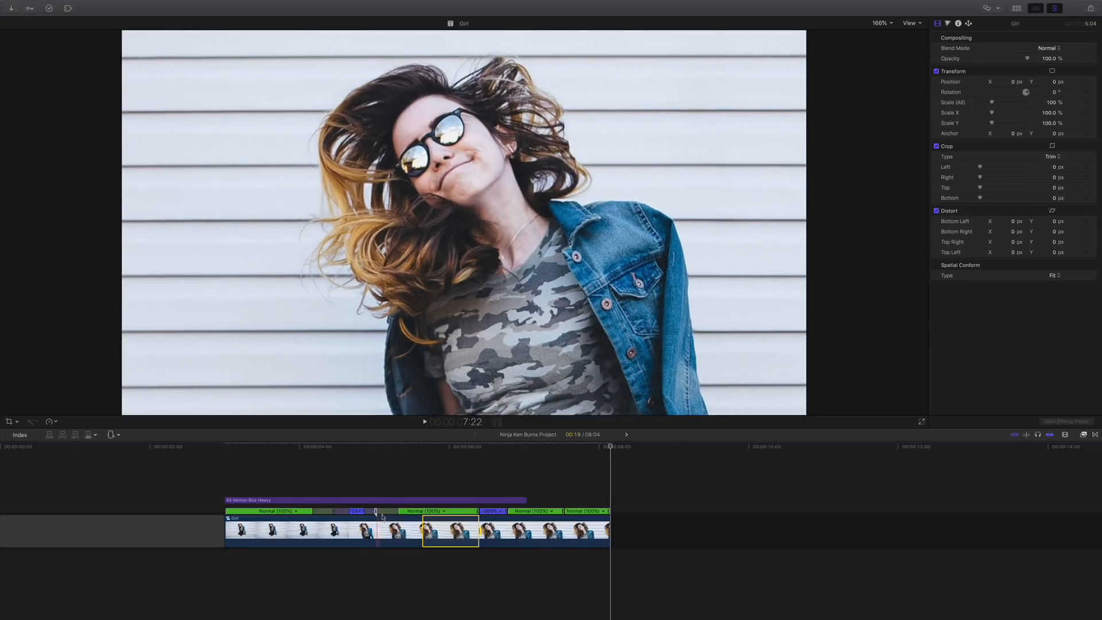
Extend the 45 Motion Blur Heavy title to the end of the Girl clip and play the zoom with its rewind.
left_click_drag(524, 500, 610, 500)
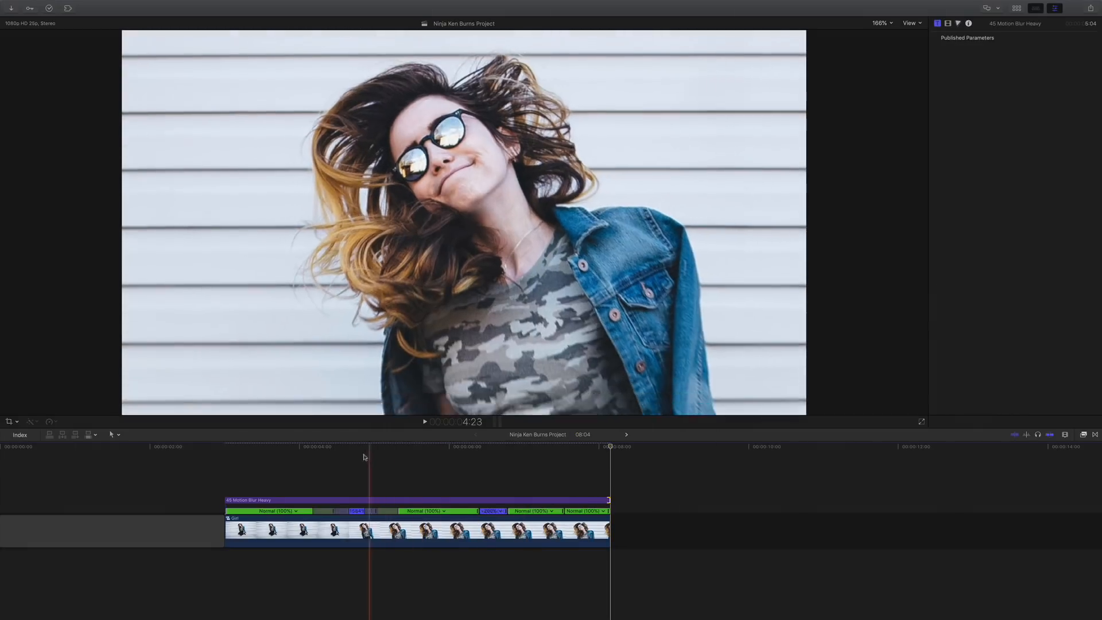
key("space")
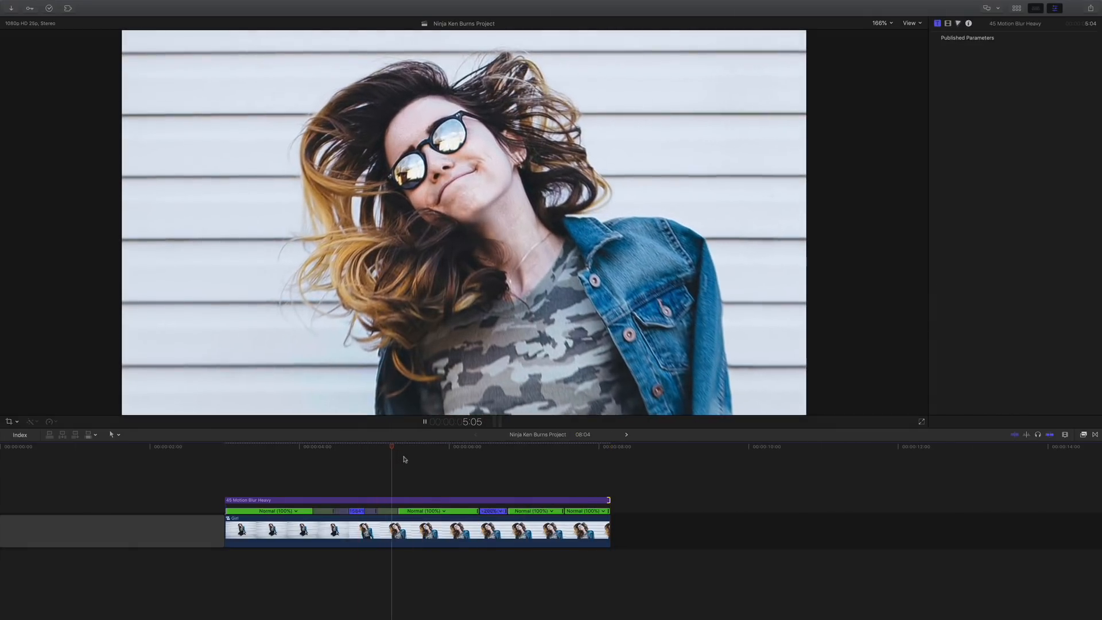
key("space")
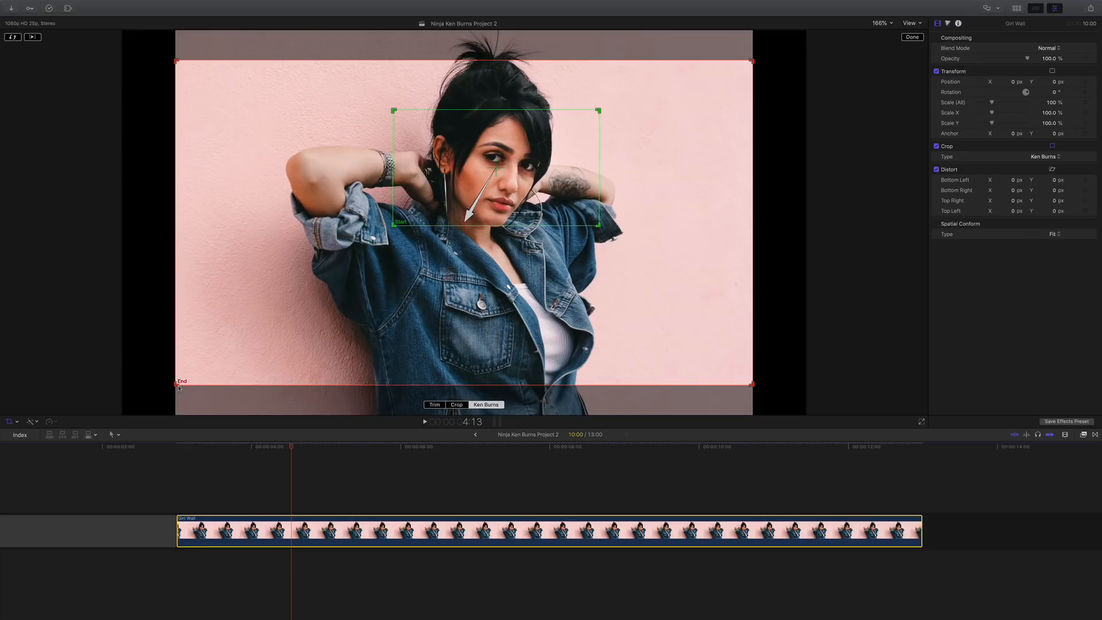
Preview the Ken Burns move on the Girl Wall clip, finish the crop adjustment, and skim through the clip.
left_click(32, 37)
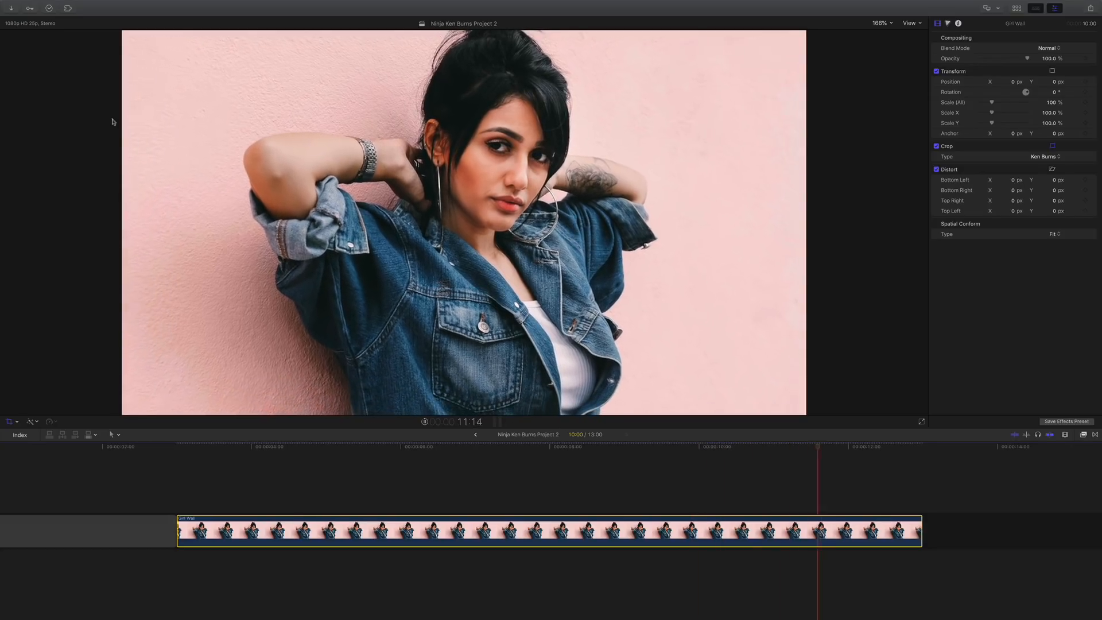
key("space")
left_click(319, 449)
left_click(915, 38)
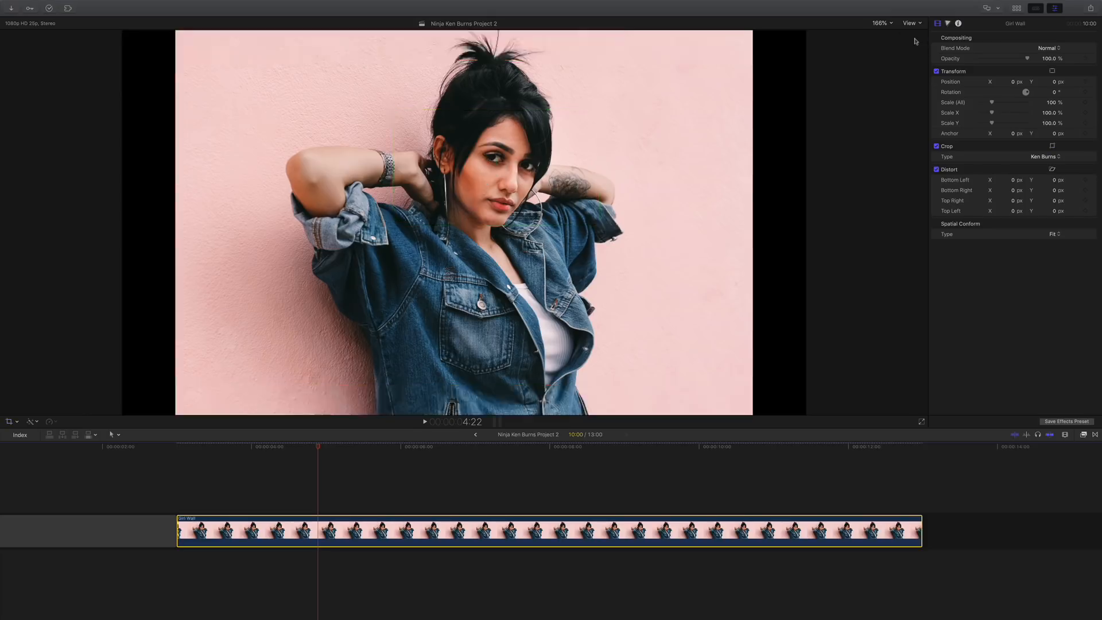
left_click(243, 449)
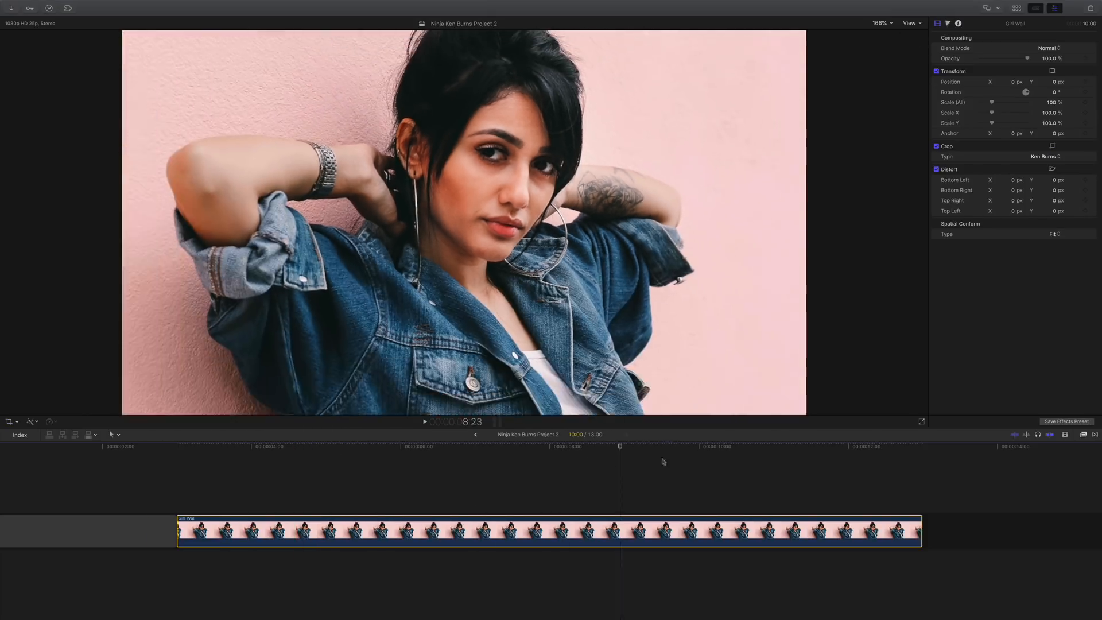
left_click(374, 454)
Turn the Girl Wall clip into a new compound clip named Girl 2 in the Images event.
right_click(402, 531)
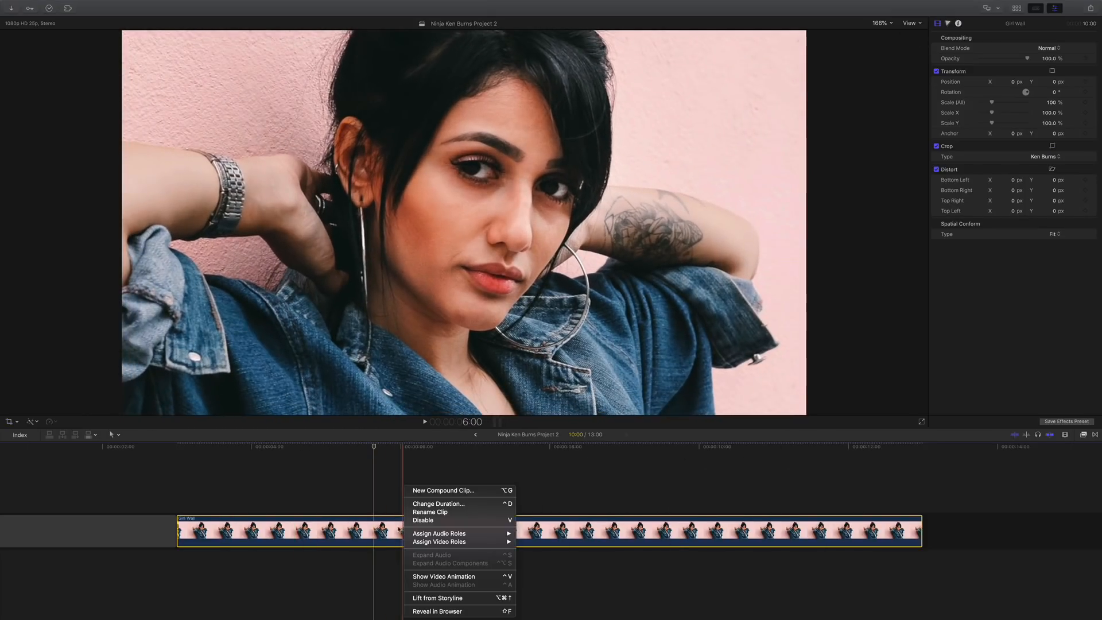
left_click(433, 491)
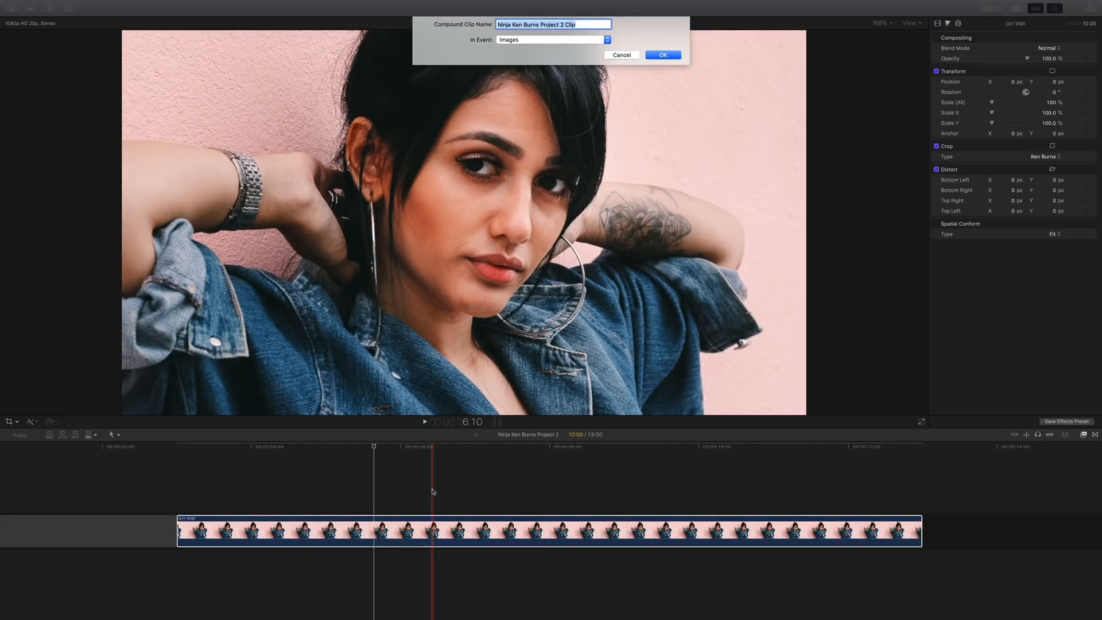
type("Girl")
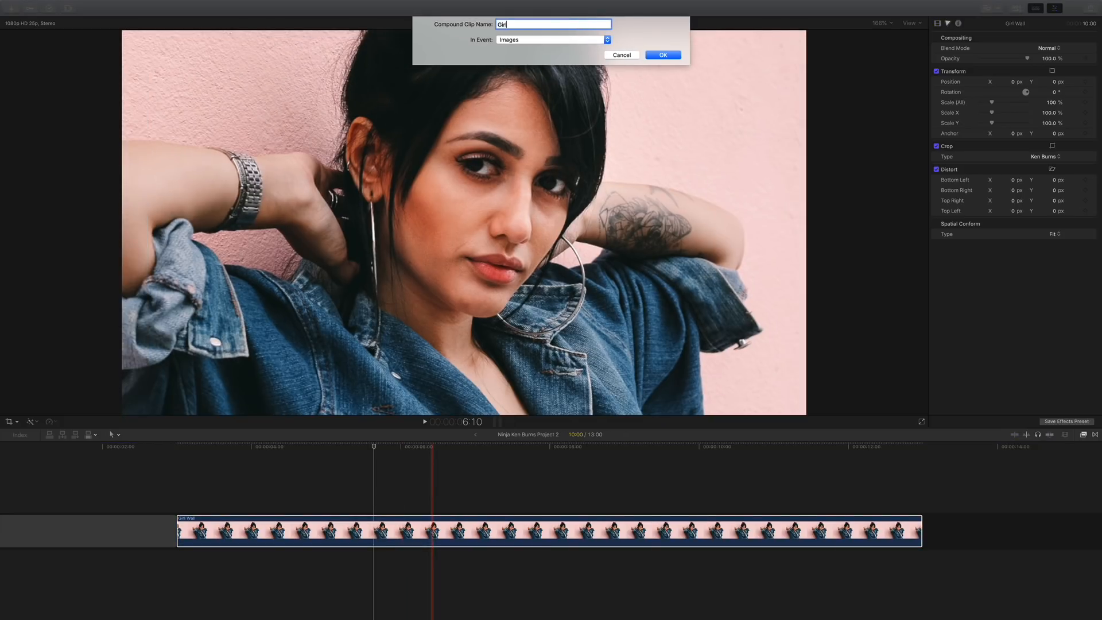
type(" 2")
key("Return")
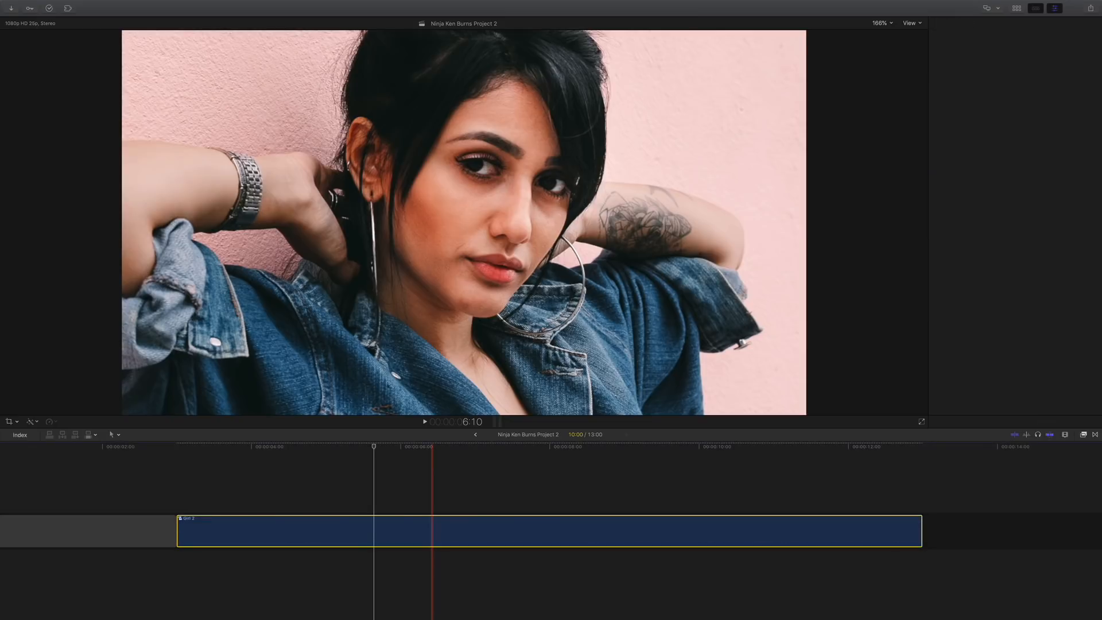
Add markers to the Girl 2 clip at 20-frame intervals, from 4:08 through 10:18.
left_click_drag(226, 448, 277, 452)
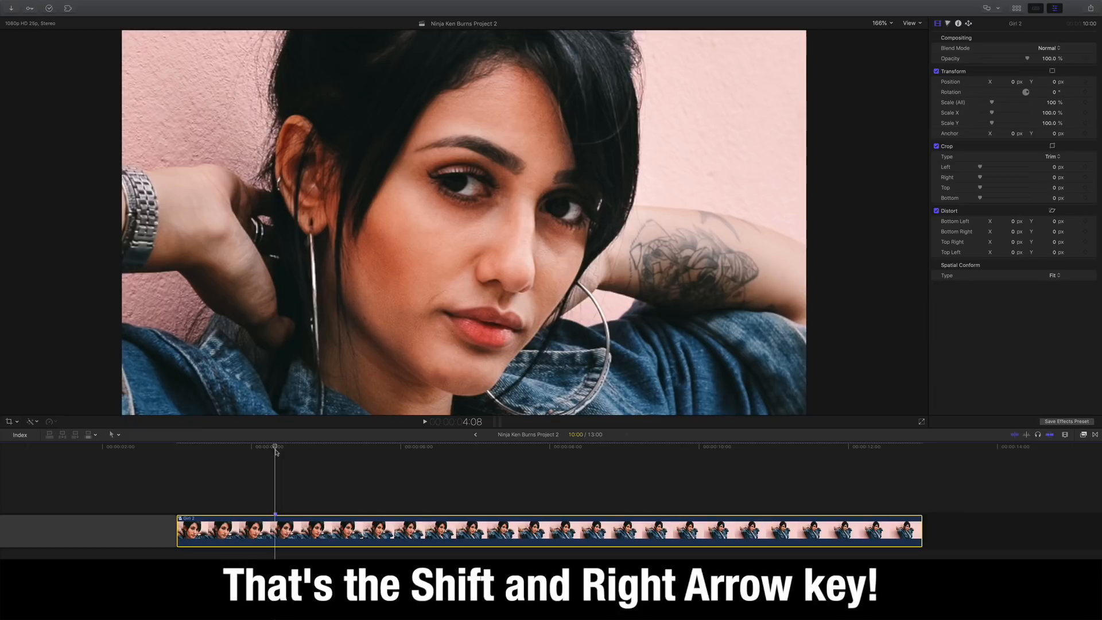
key("shift+Right")
key("shift+Right")
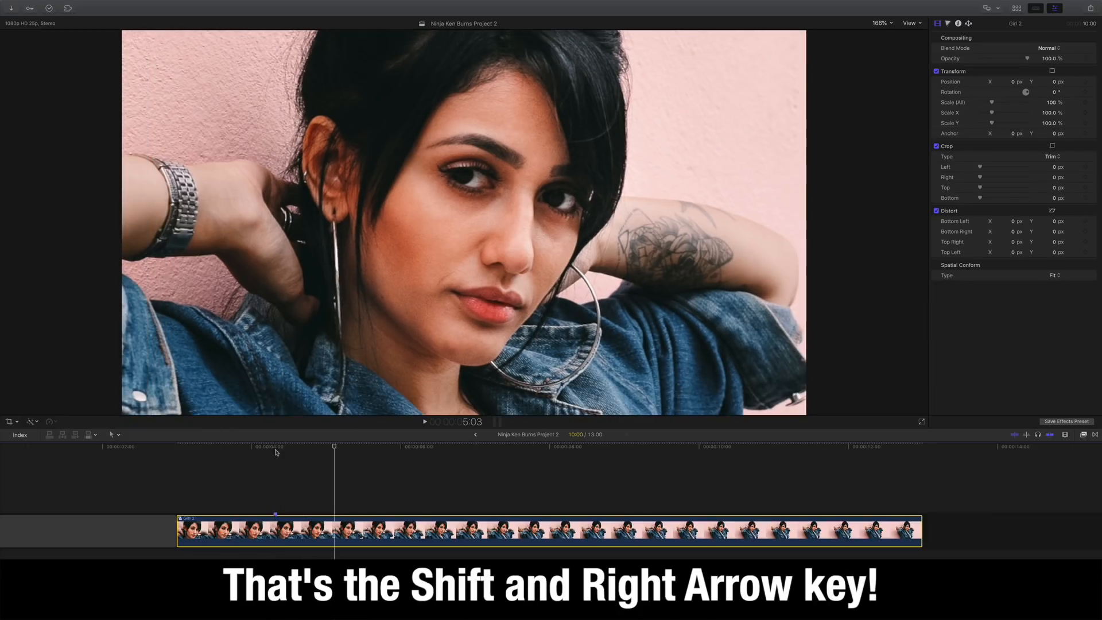
key("shift+Right")
key("shift+Right")
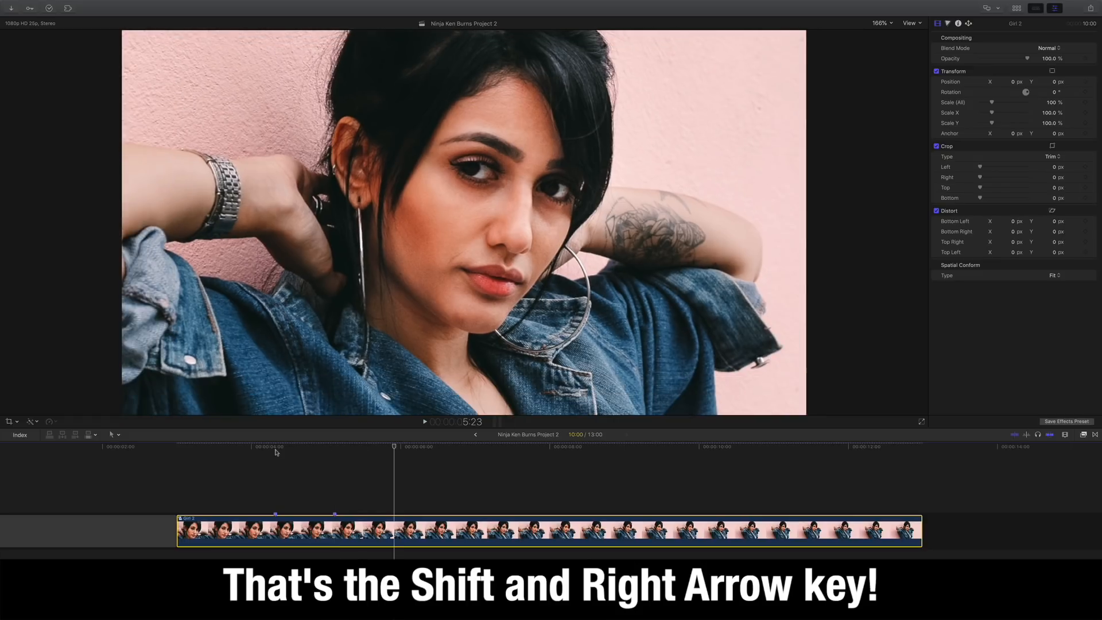
key("shift+Right")
key("shift+Right")
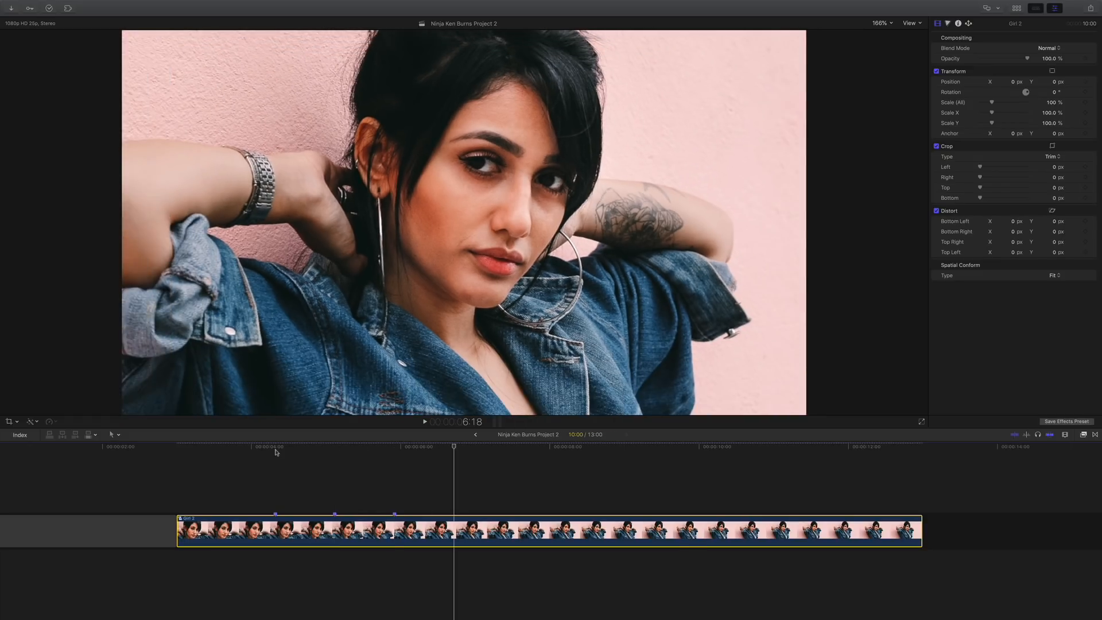
key("shift+Right")
key("shift+Right")
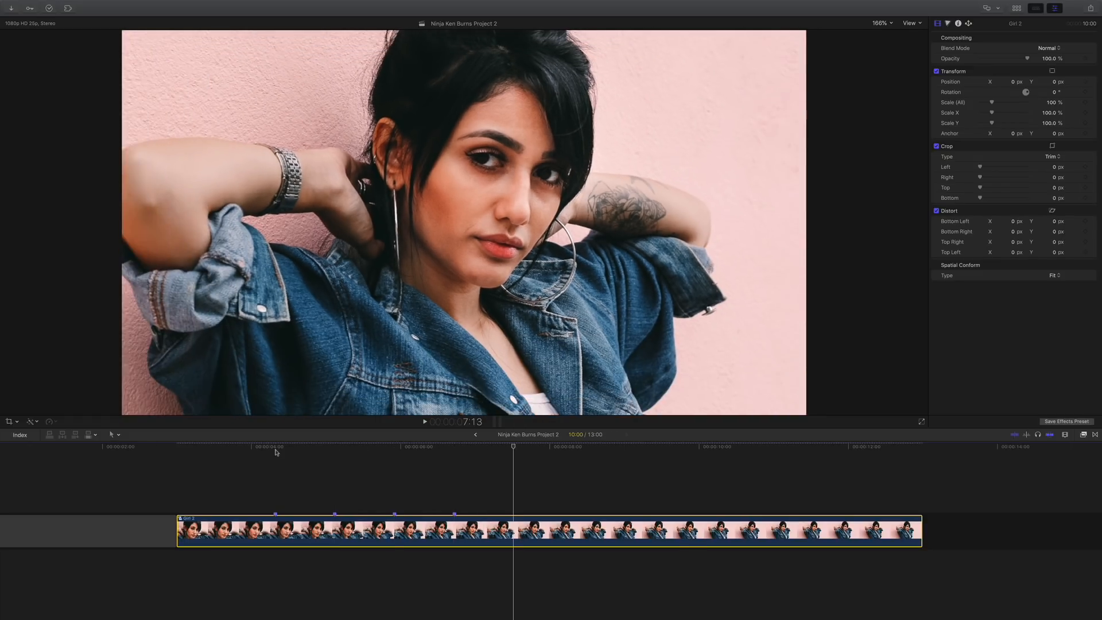
key("shift+Right")
key("shift+Right")
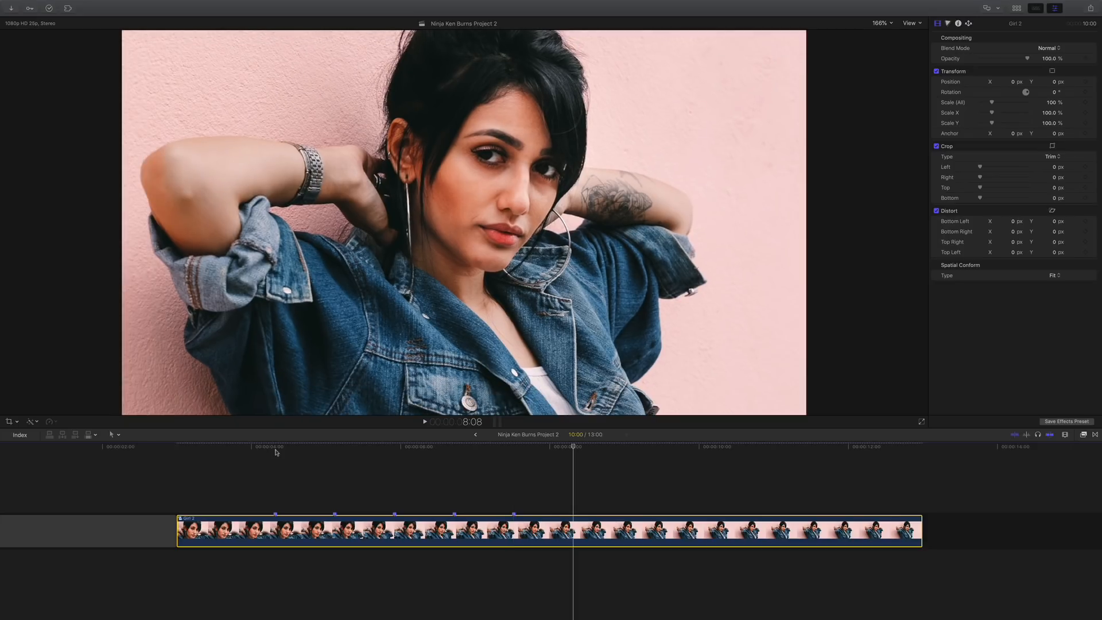
key("shift+Right")
key("shift+Right")
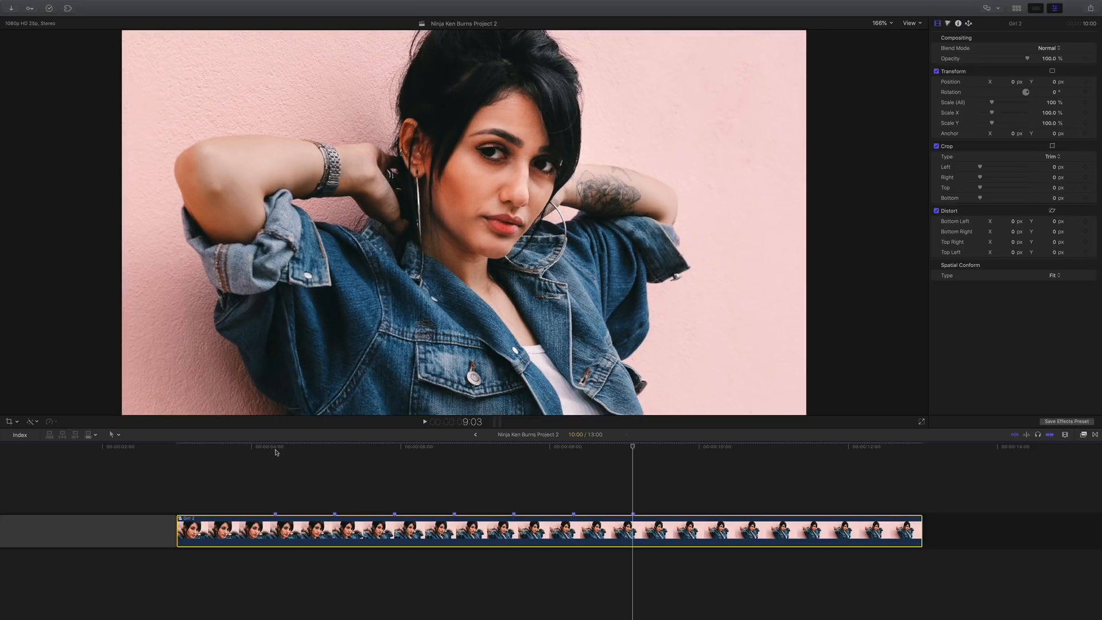
key("shift+Right")
key("shift+Right")
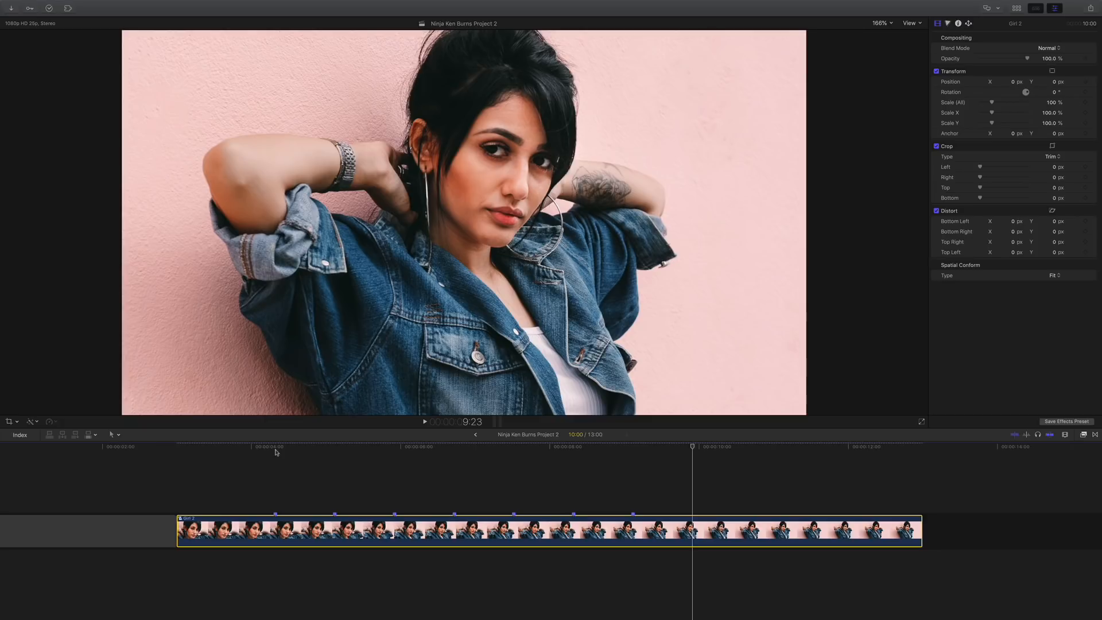
key("shift+Right")
key("shift+Right")
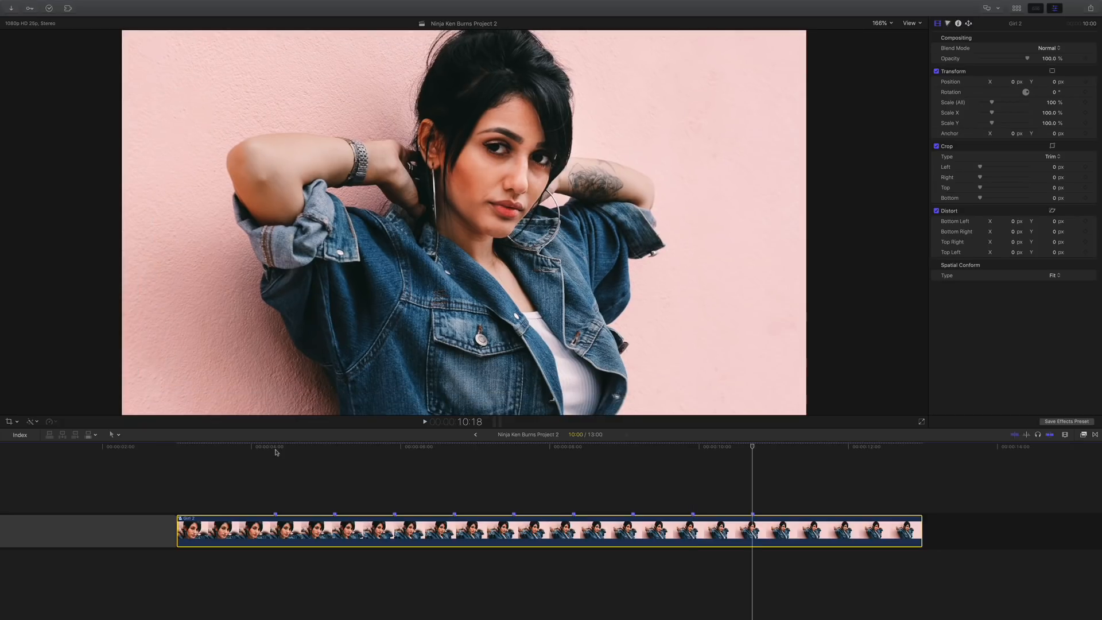
Apply 10-frame jump cuts at the markers of the Girl 2 clip and play the result.
mouse_move(275, 452)
left_mouse_down()
mouse_move(334, 454)
mouse_move(276, 457)
left_mouse_up()
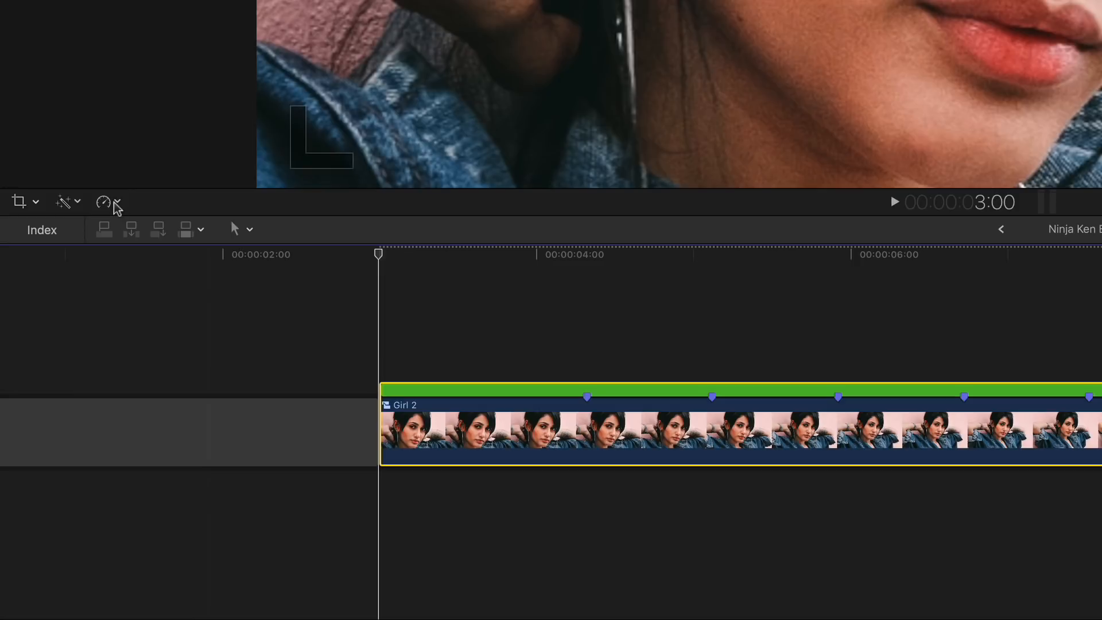
left_click(52, 423)
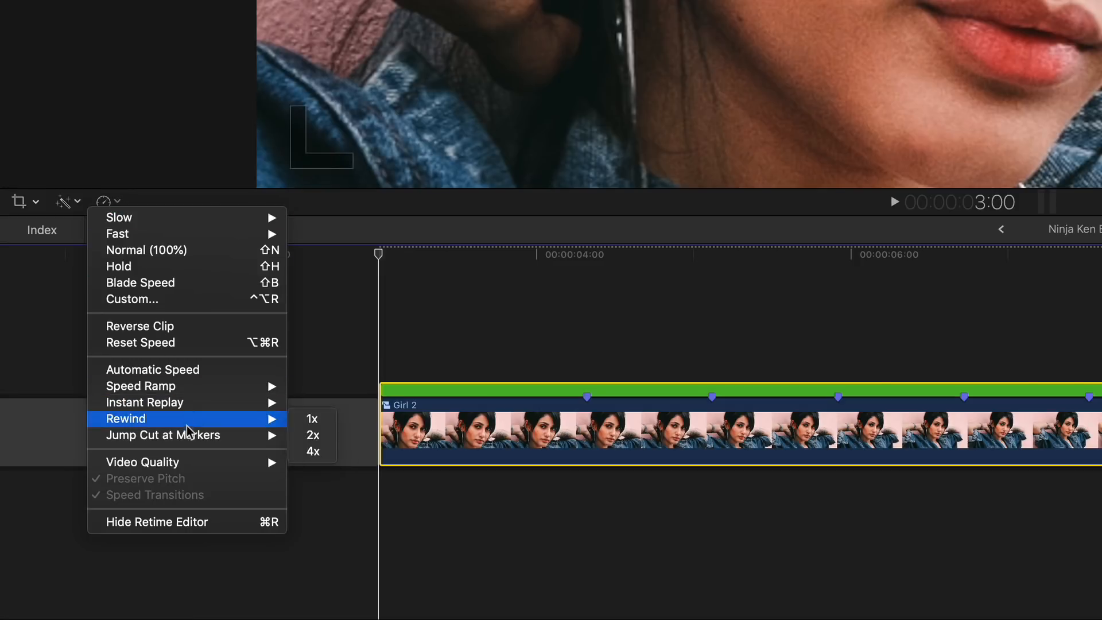
mouse_move(190, 437)
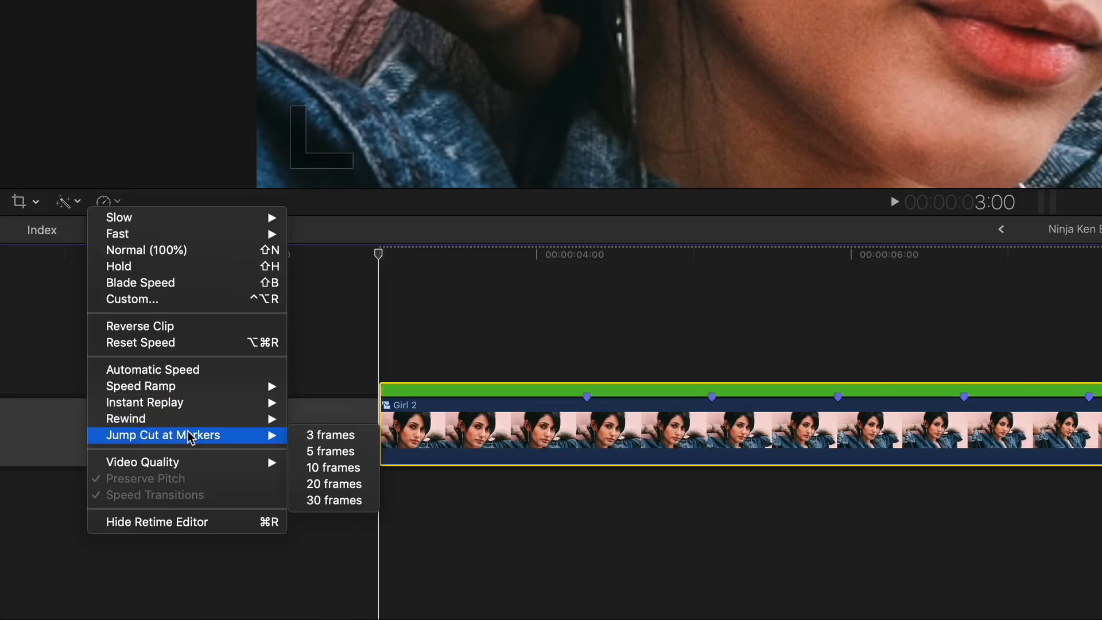
left_click(339, 467)
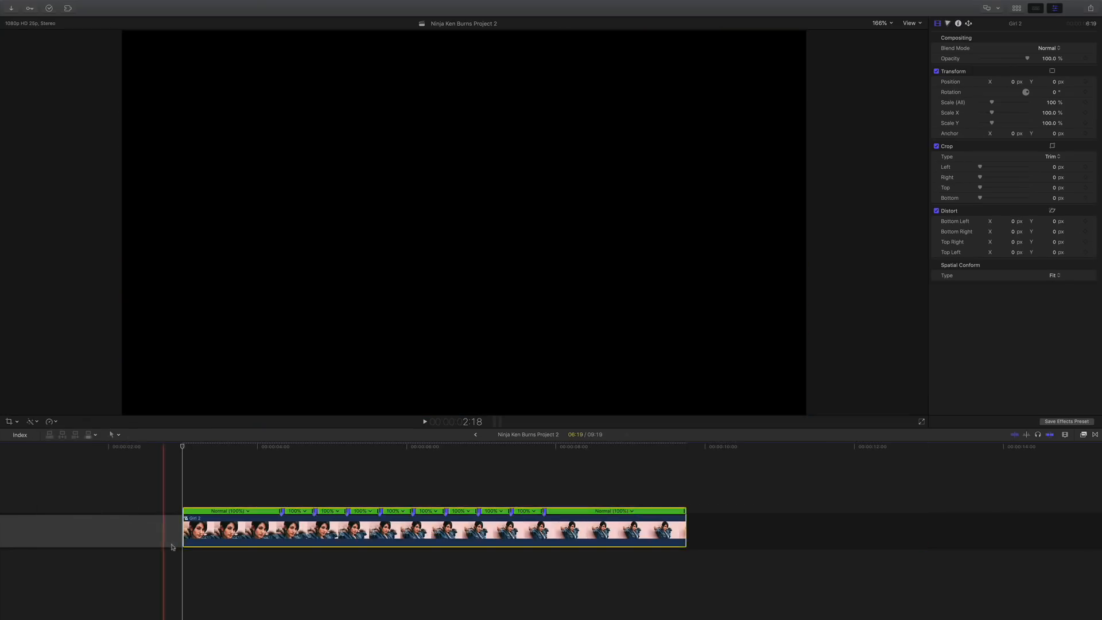
key("space")
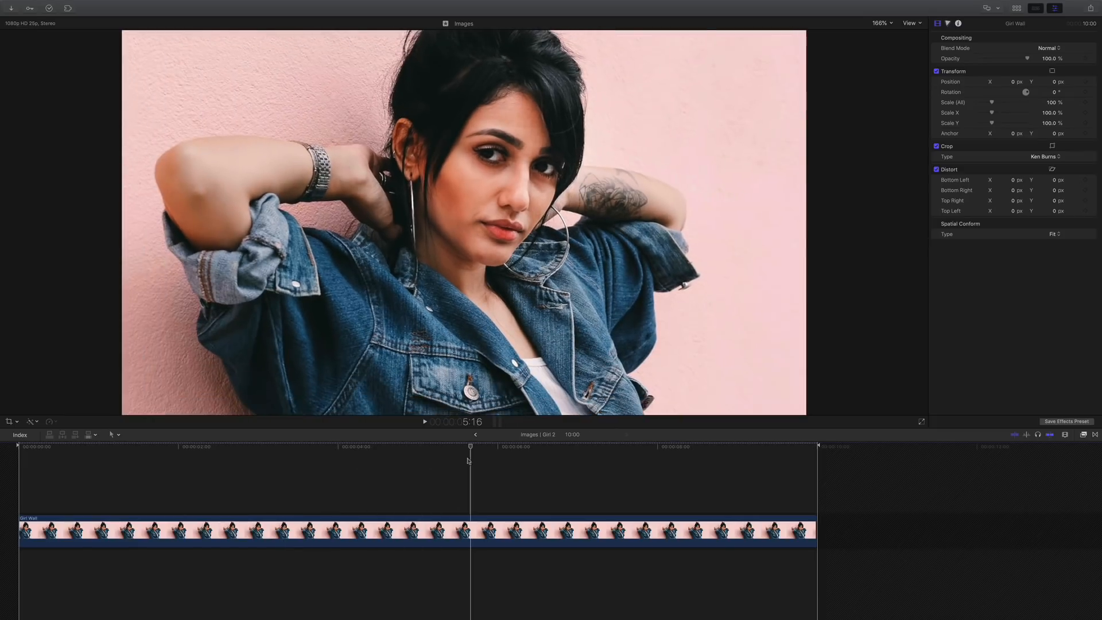
Inside the Girl 2 compound clip, copy Girl Wall, then connect the Girl Jump photo above it and stretch it to Girl Wall's full 10:00 length.
left_click(456, 531)
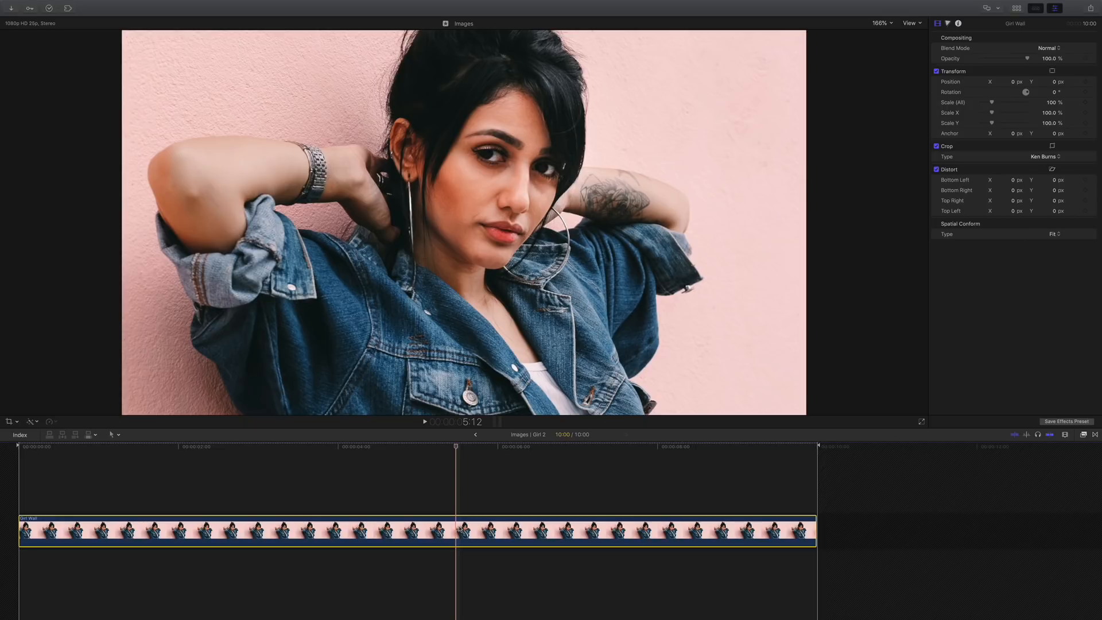
left_click(1015, 8)
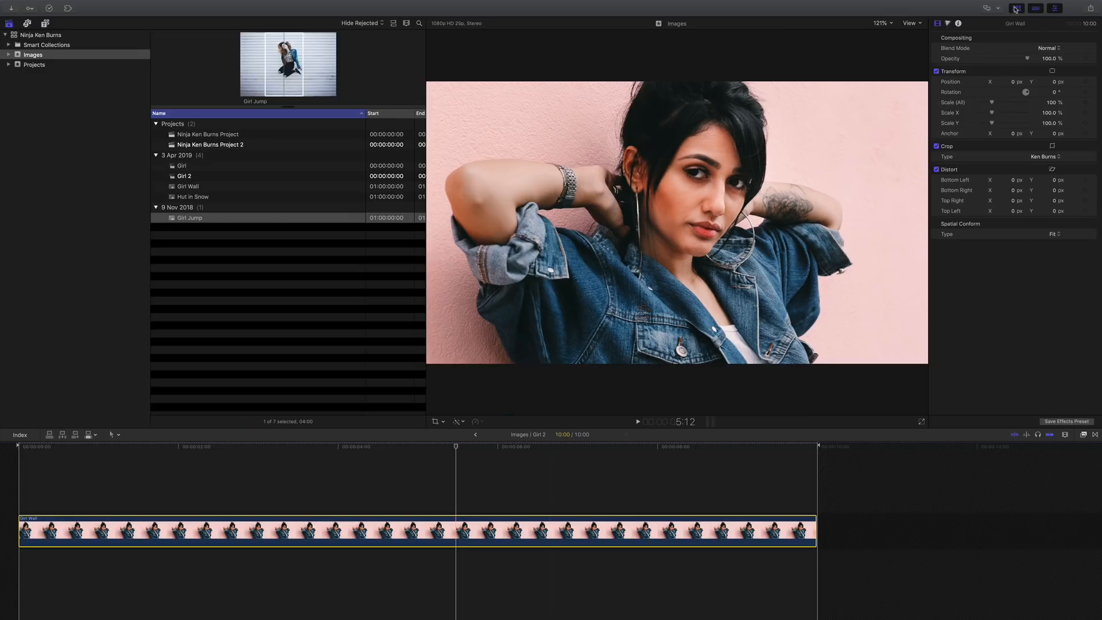
left_click(285, 72)
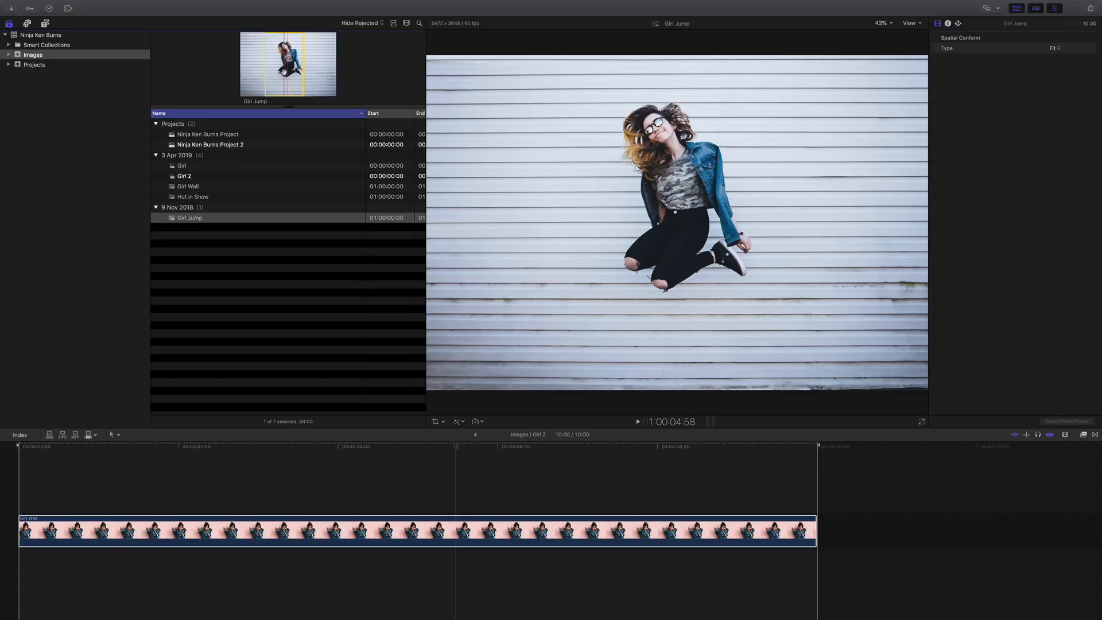
left_click_drag(173, 220, 120, 494)
left_click_drag(342, 492, 816, 504)
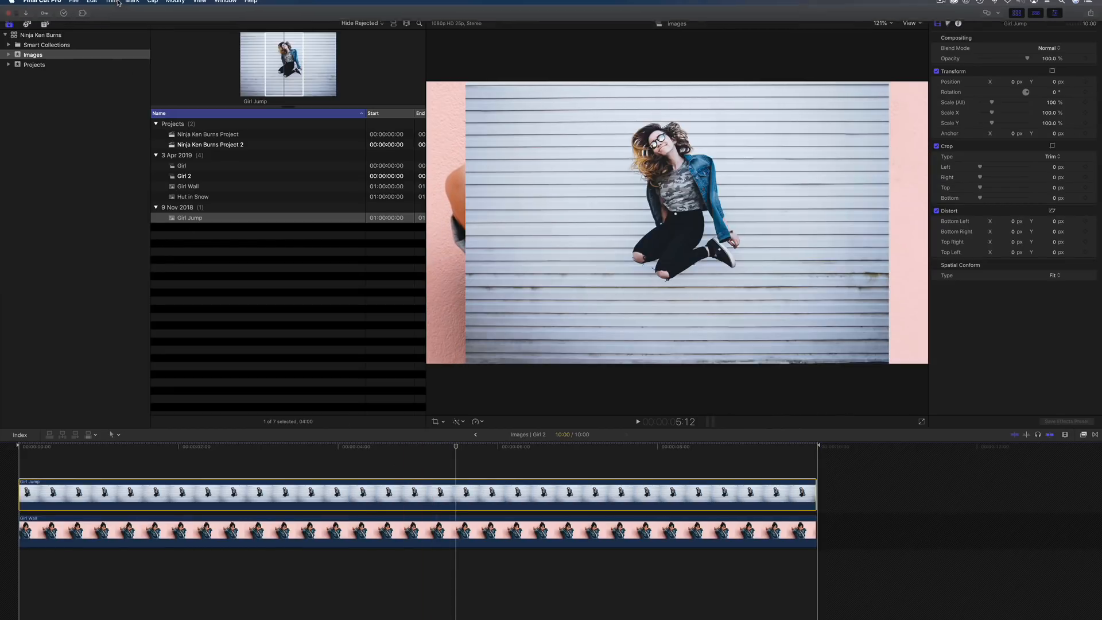
Paste only the Crop attribute from Girl Wall onto Girl Jump, and skim back to check the Ken Burns move.
left_click(92, 5)
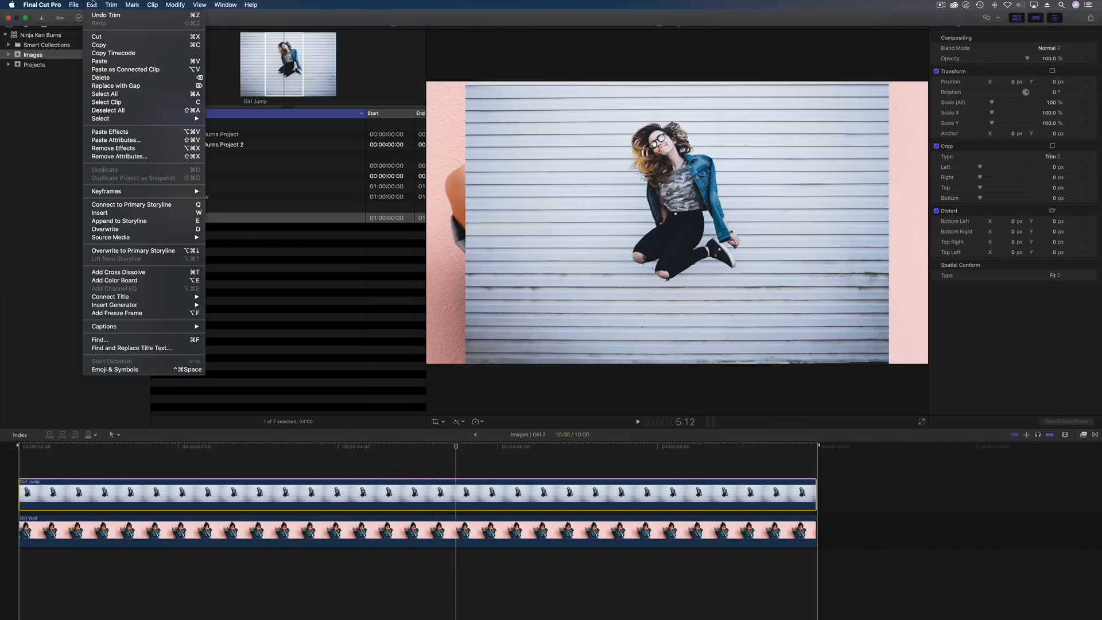
left_click(116, 140)
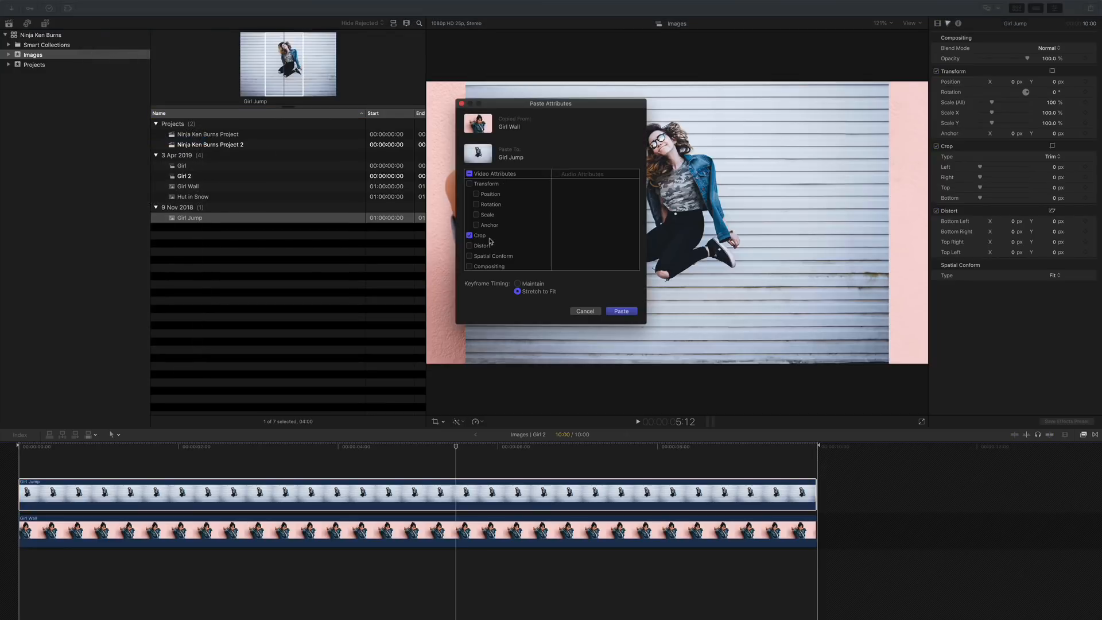
left_click(621, 311)
left_click_drag(481, 443, 119, 459)
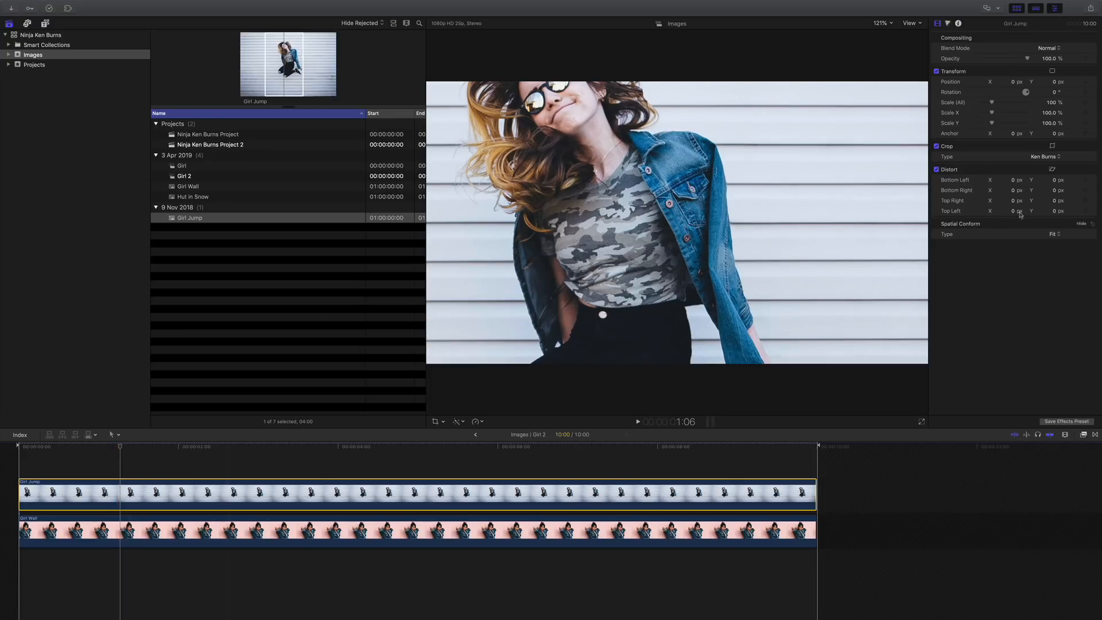
Reposition the Ken Burns start frame of Girl Jump over the girl's face and finish the crop adjustment.
left_click(1052, 147)
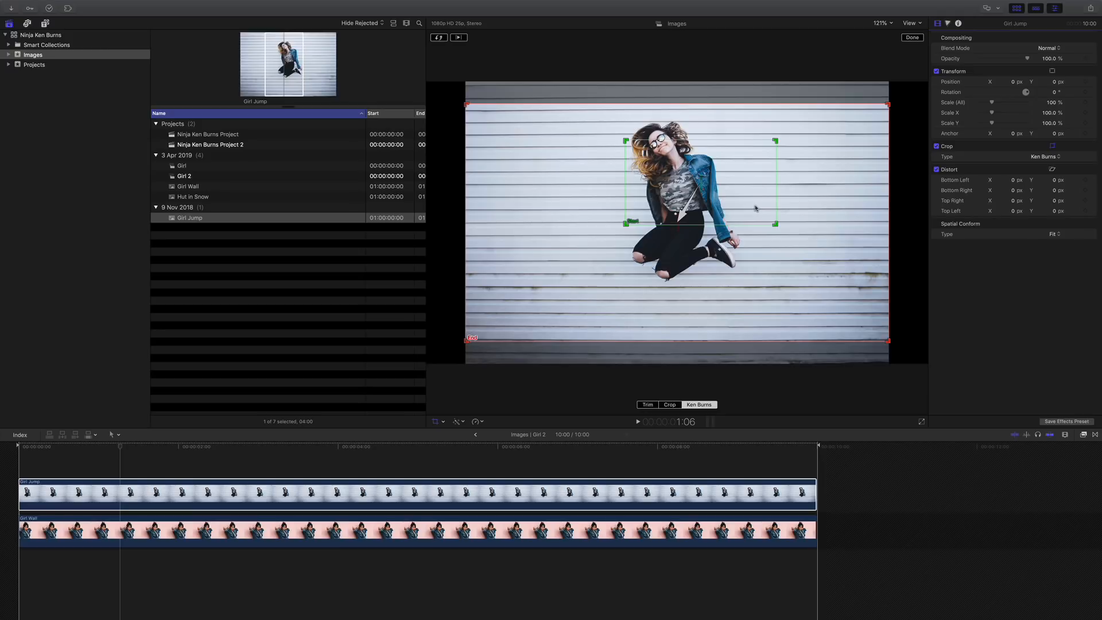
left_click(636, 223)
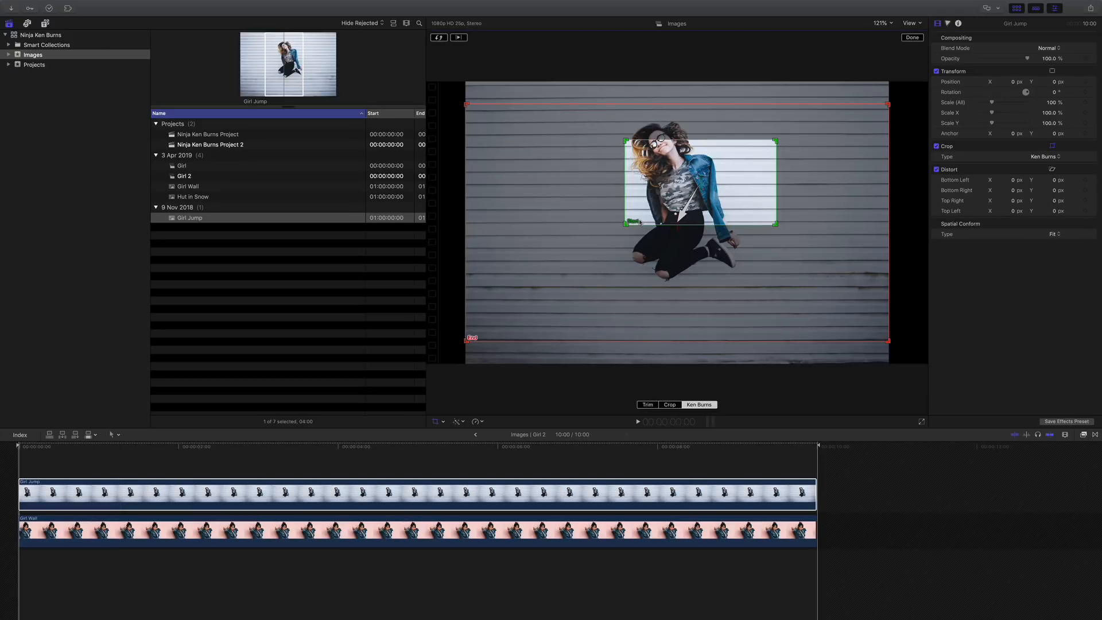
left_click_drag(706, 179, 677, 154)
left_click(913, 36)
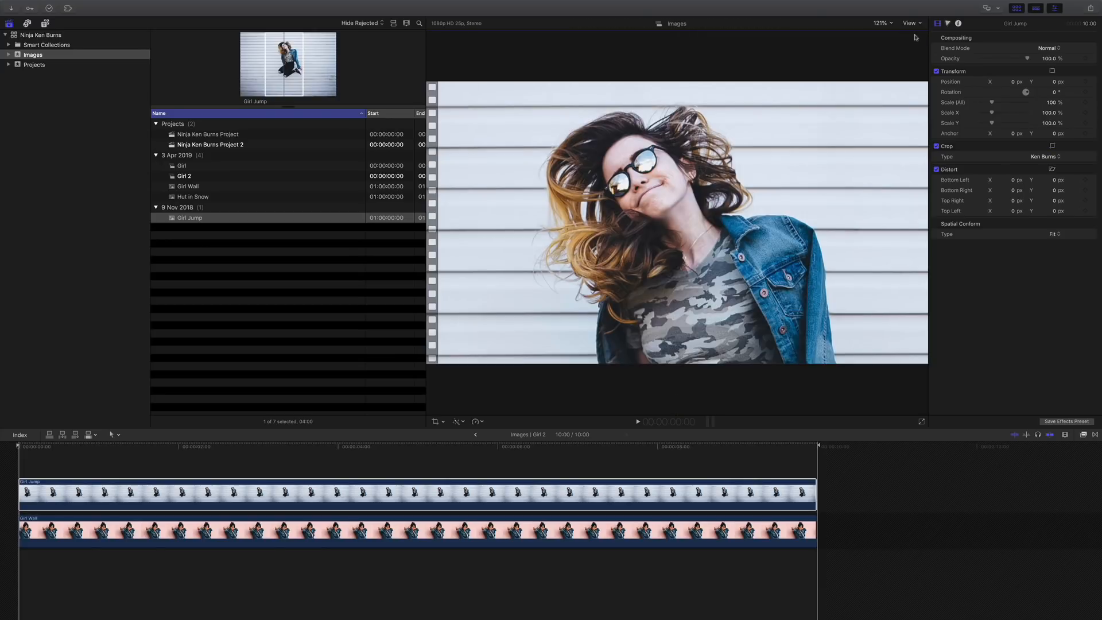
Skim the Girl Jump move, return to Ninja Ken Burns Project 2, and review the updated clip full screen.
left_click_drag(25, 449, 730, 448)
left_click(476, 434)
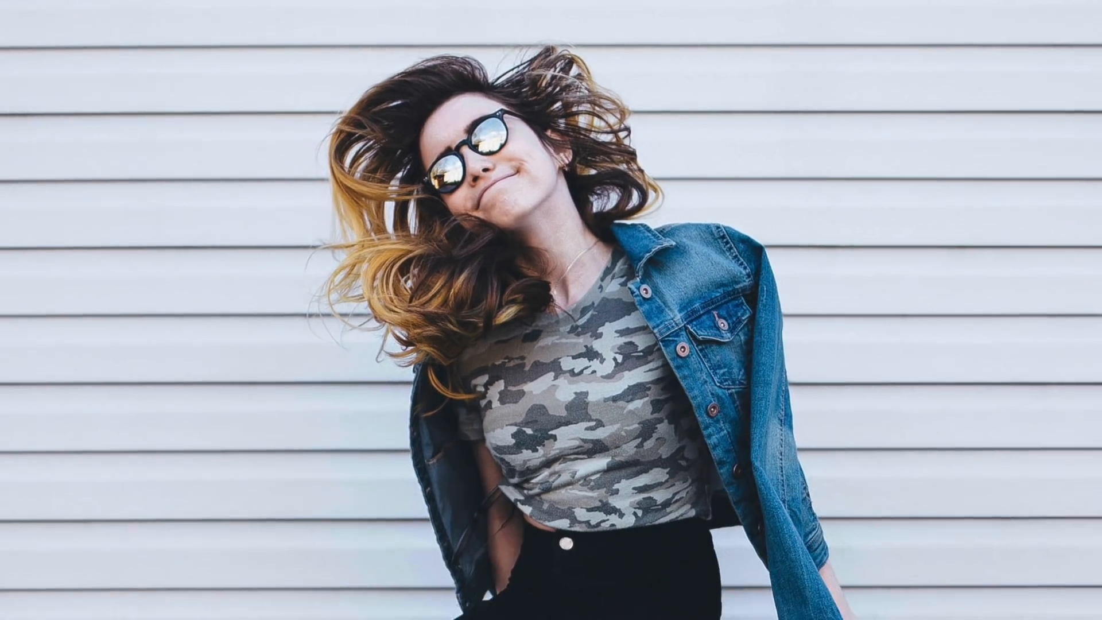
key("Escape")
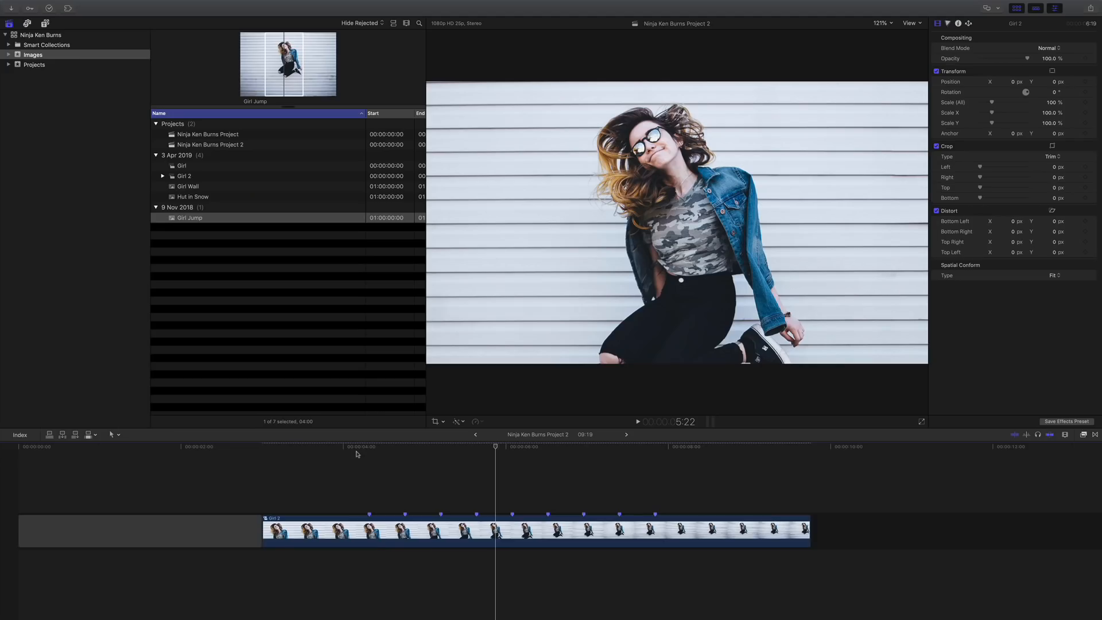
Duplicate the Girl 2 clip to the end of the timeline and make the duplicate reference a new parent clip.
left_click(355, 534)
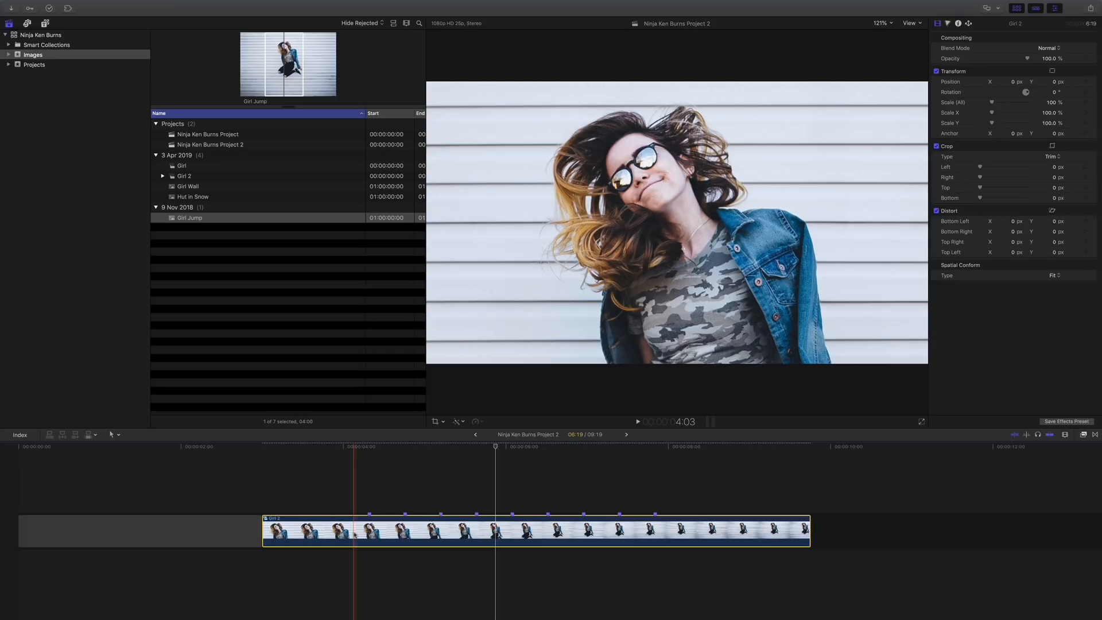
left_click_drag(355, 533, 921, 533)
scroll(895, 534, "right", 5)
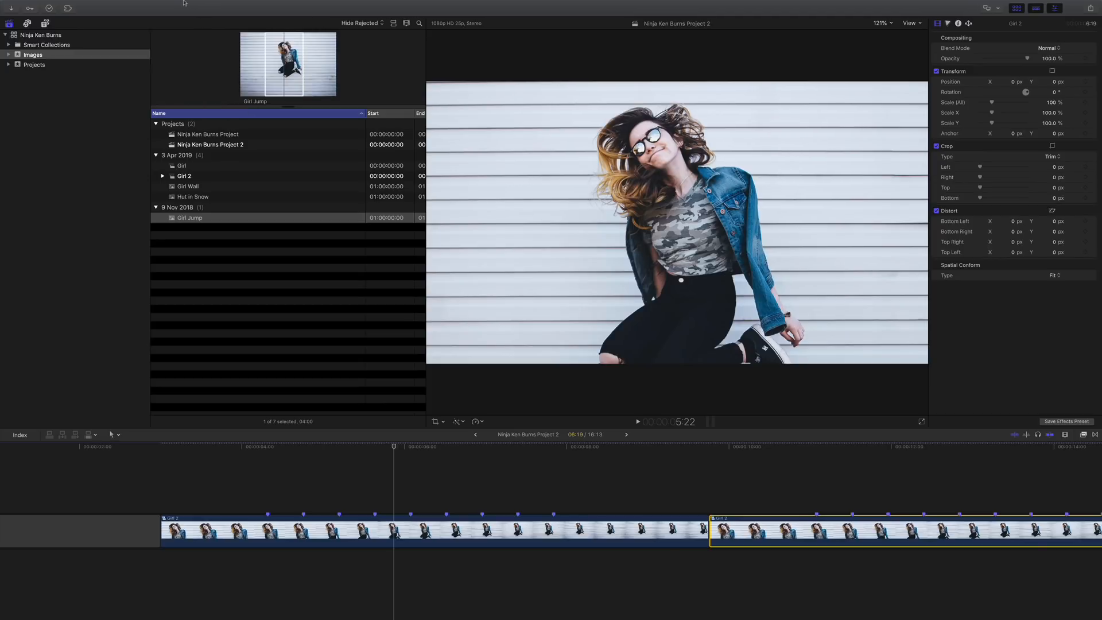
left_click(151, 5)
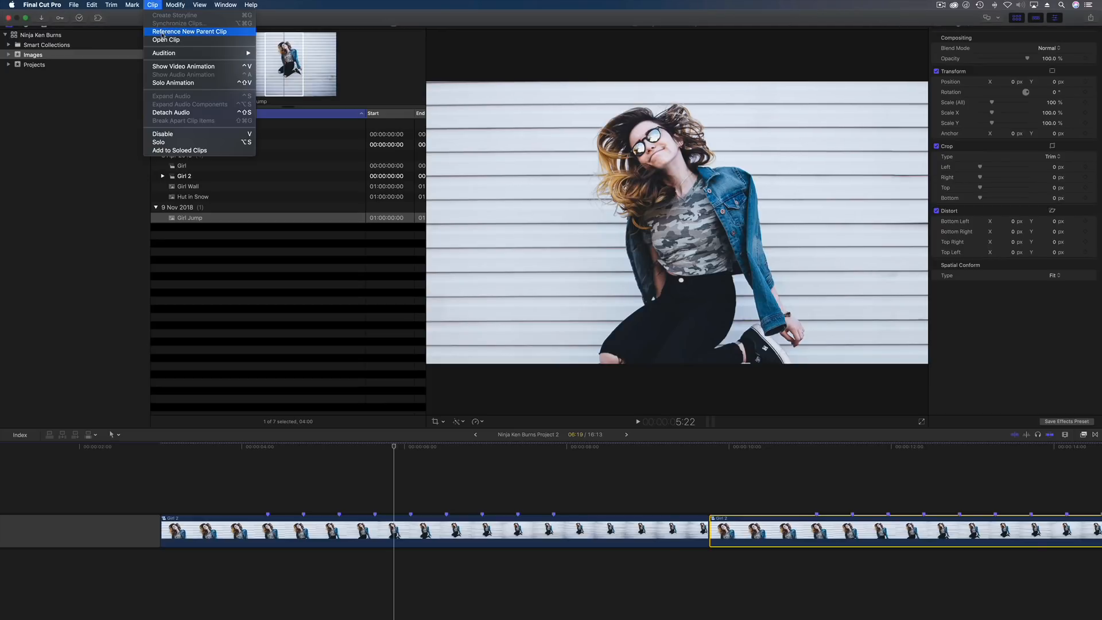
left_click(162, 33)
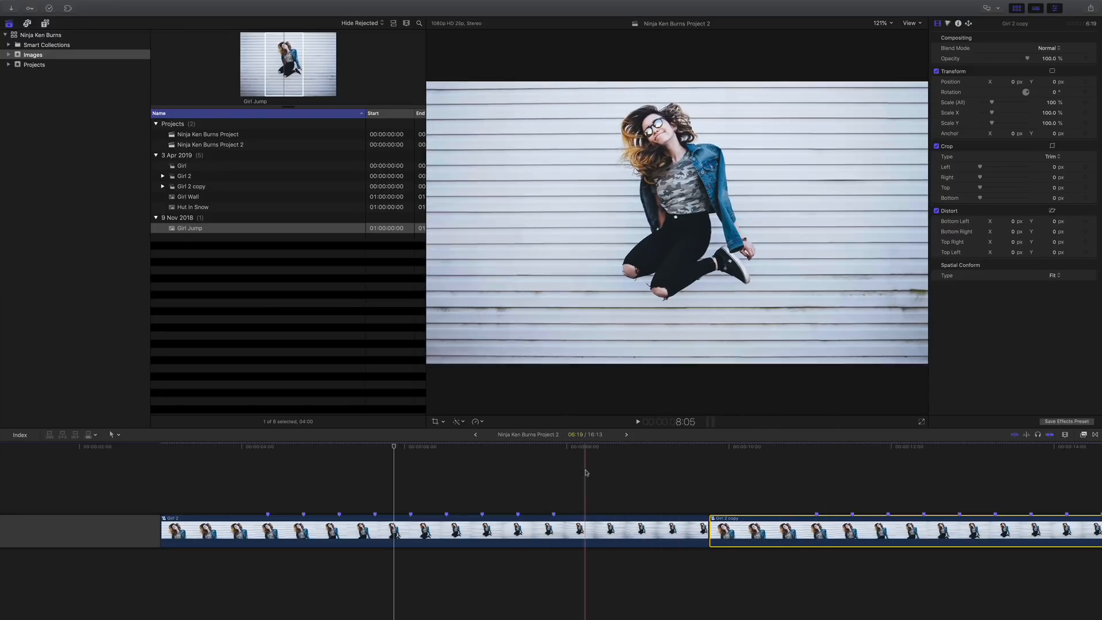
Play the Girl 2 copy clip to review its marker jump cuts.
scroll(791, 471, "right", 5)
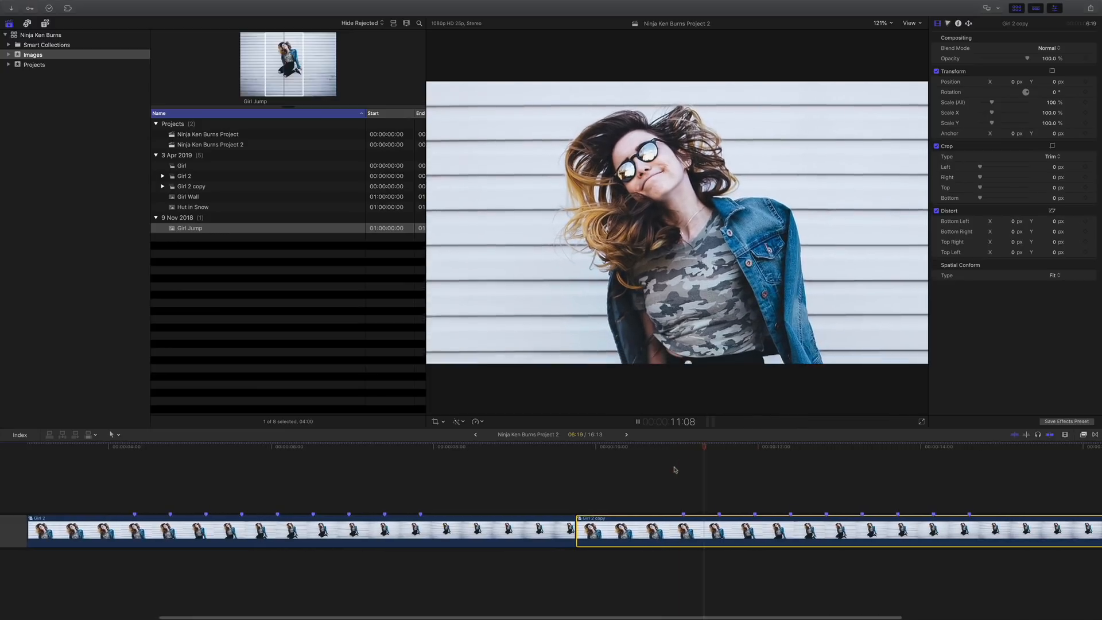
key("space")
scroll(680, 469, "right", 1)
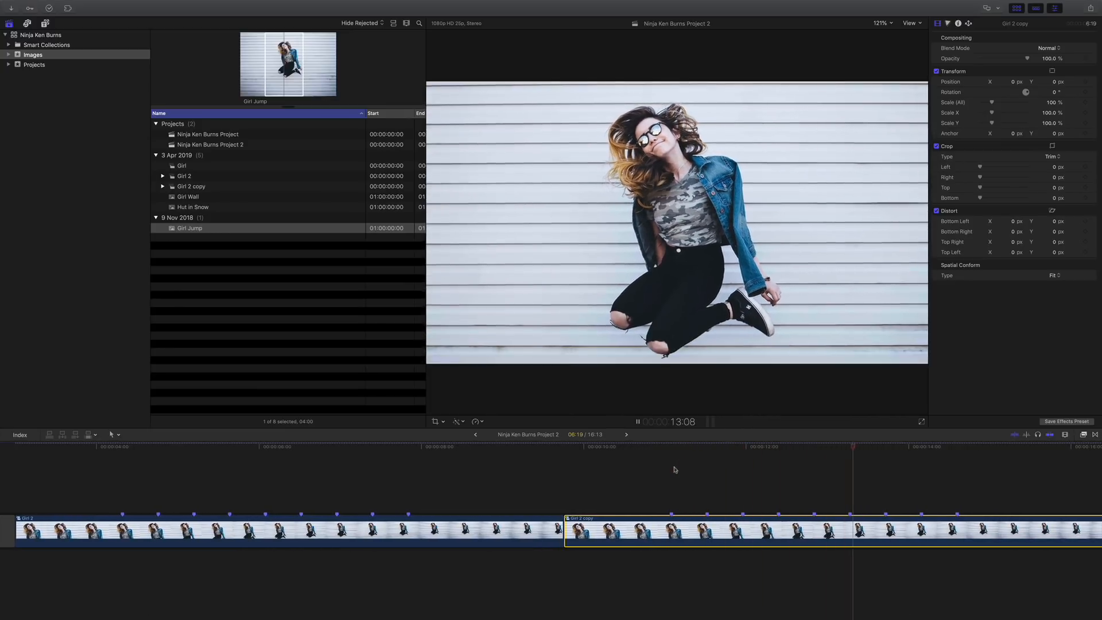
key("space")
key("space")
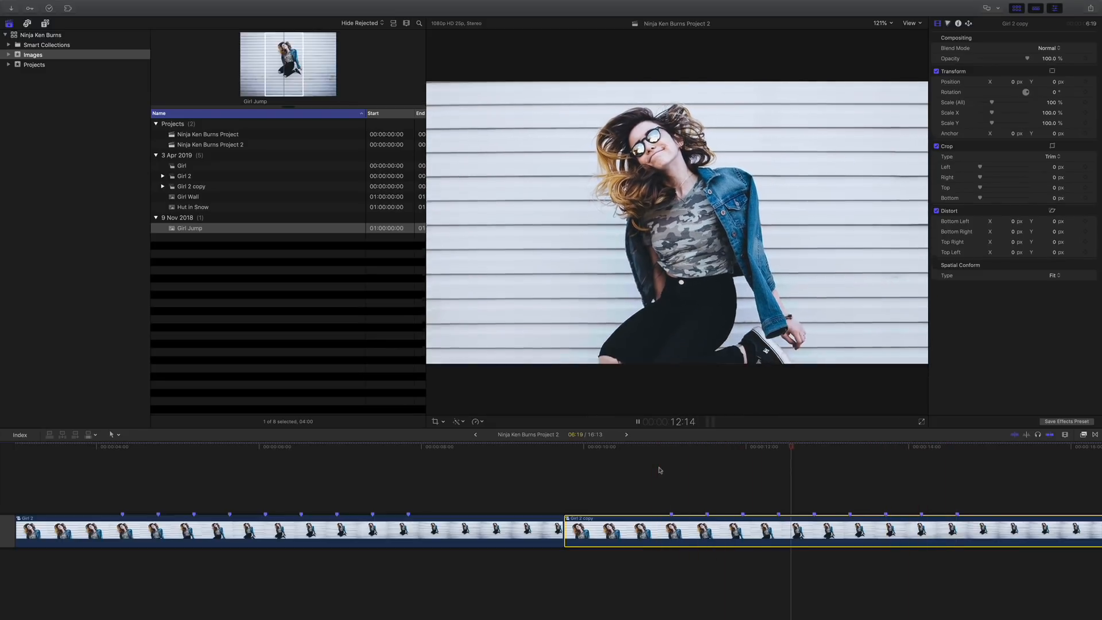
key("space")
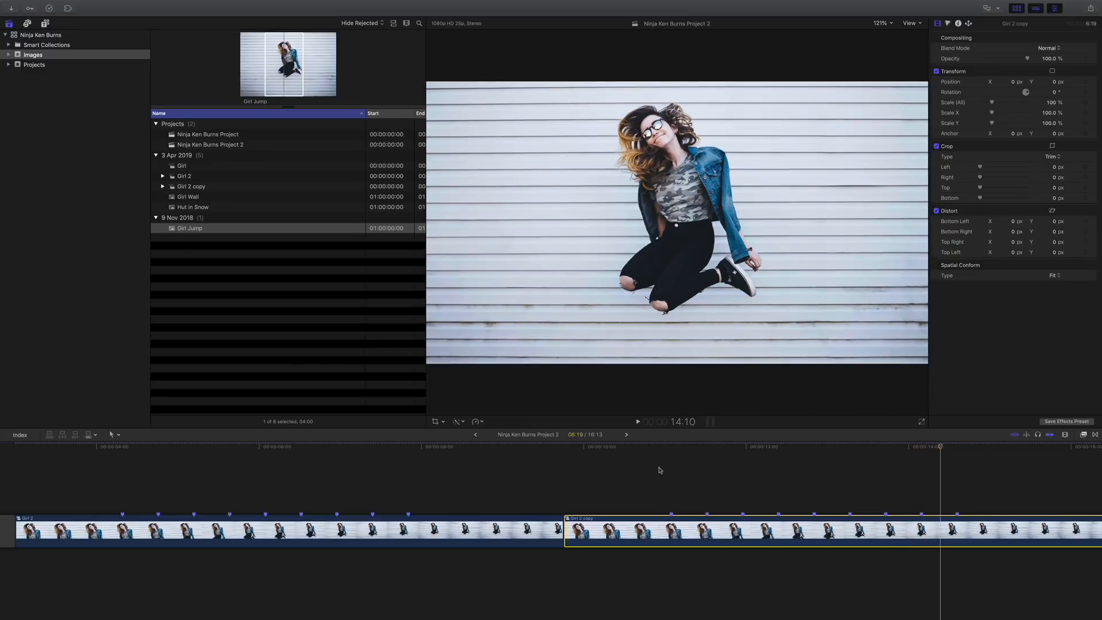